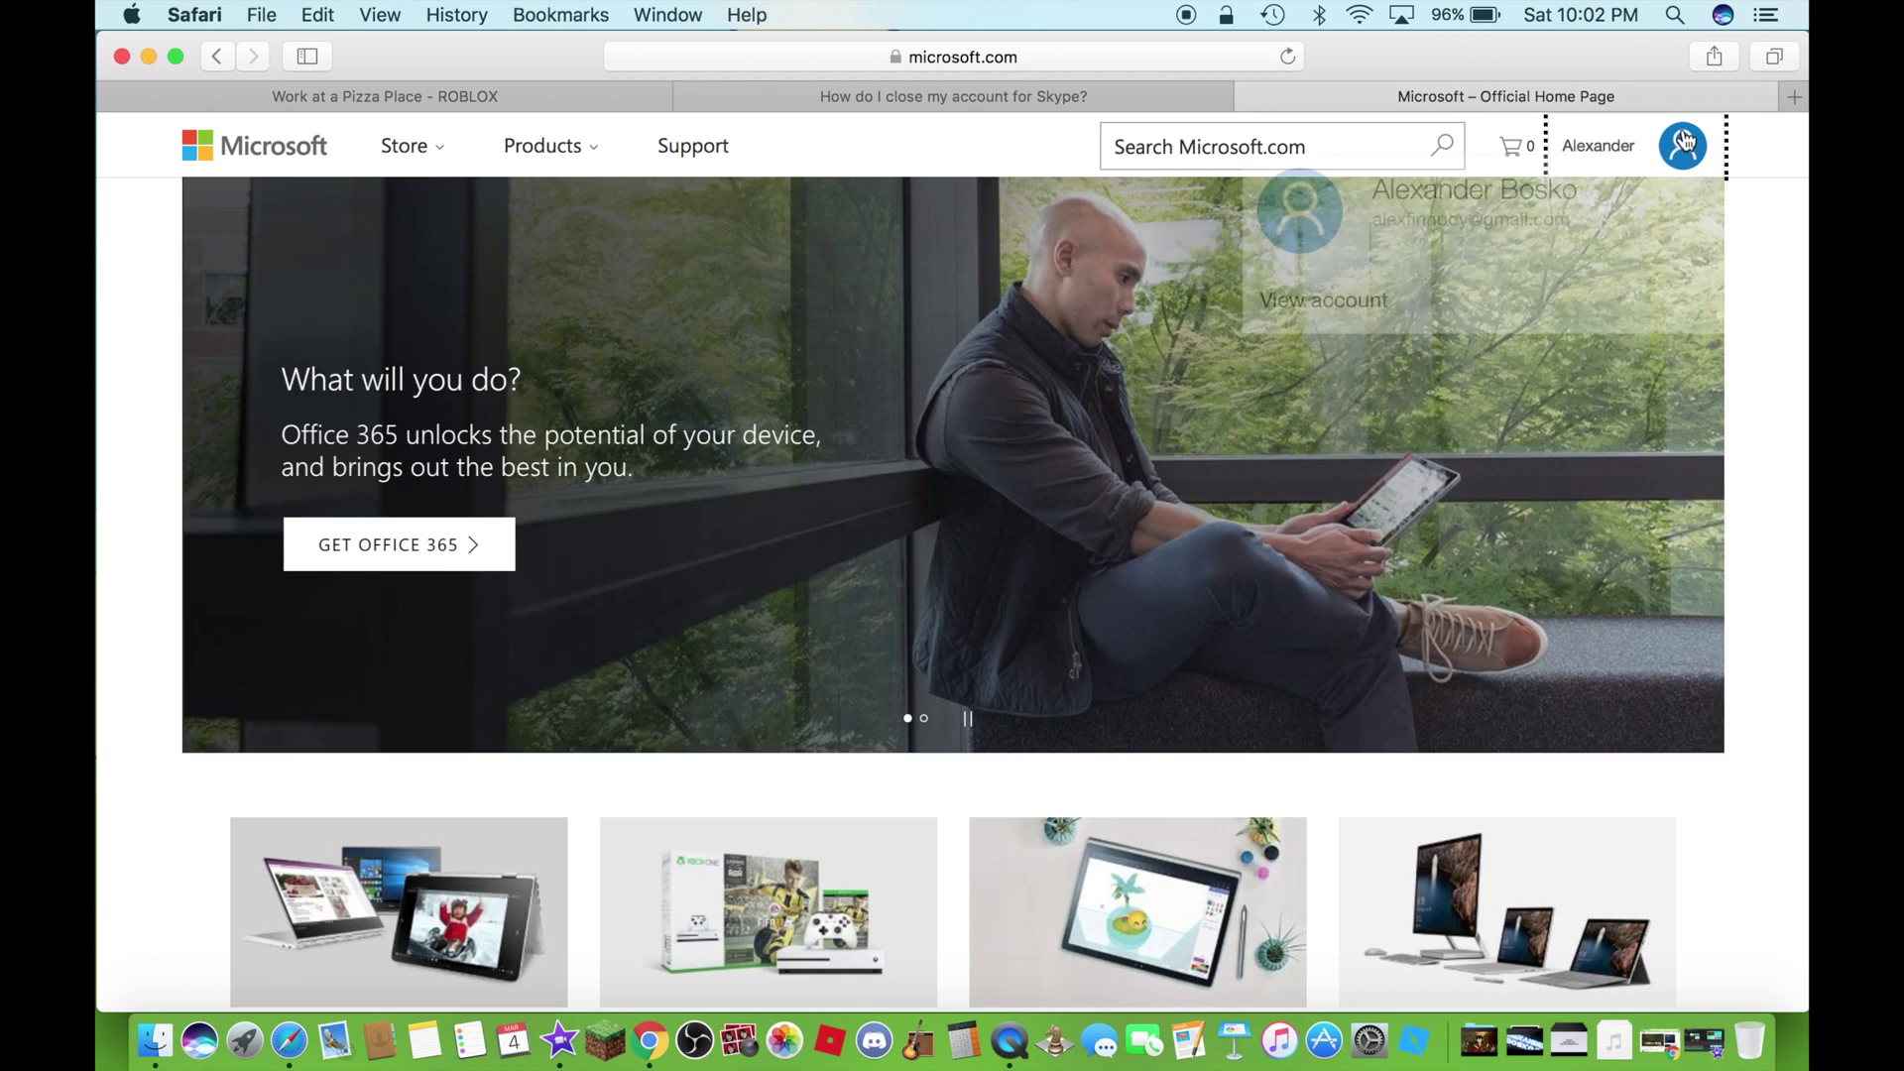
Step: Go from the account menu to View account, then on to the Security basics page
left_click(1686, 142)
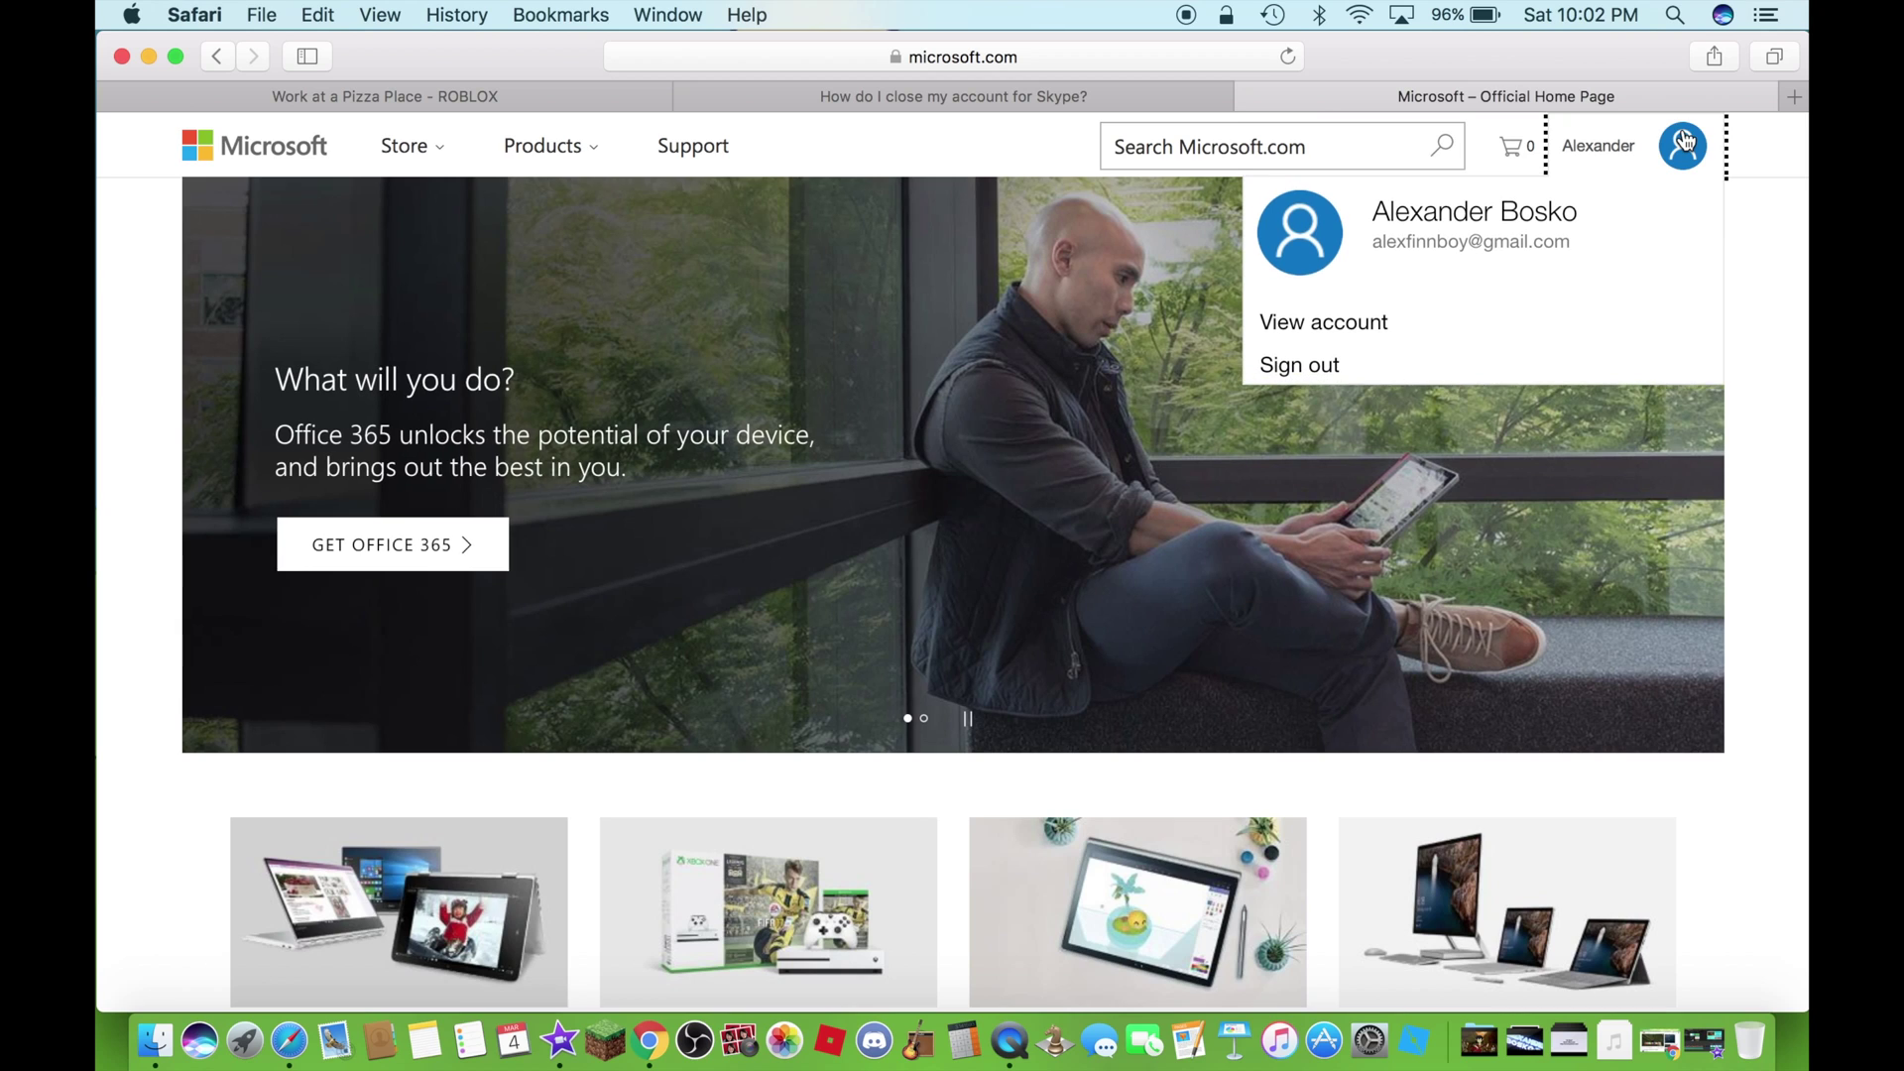
left_click(1398, 327)
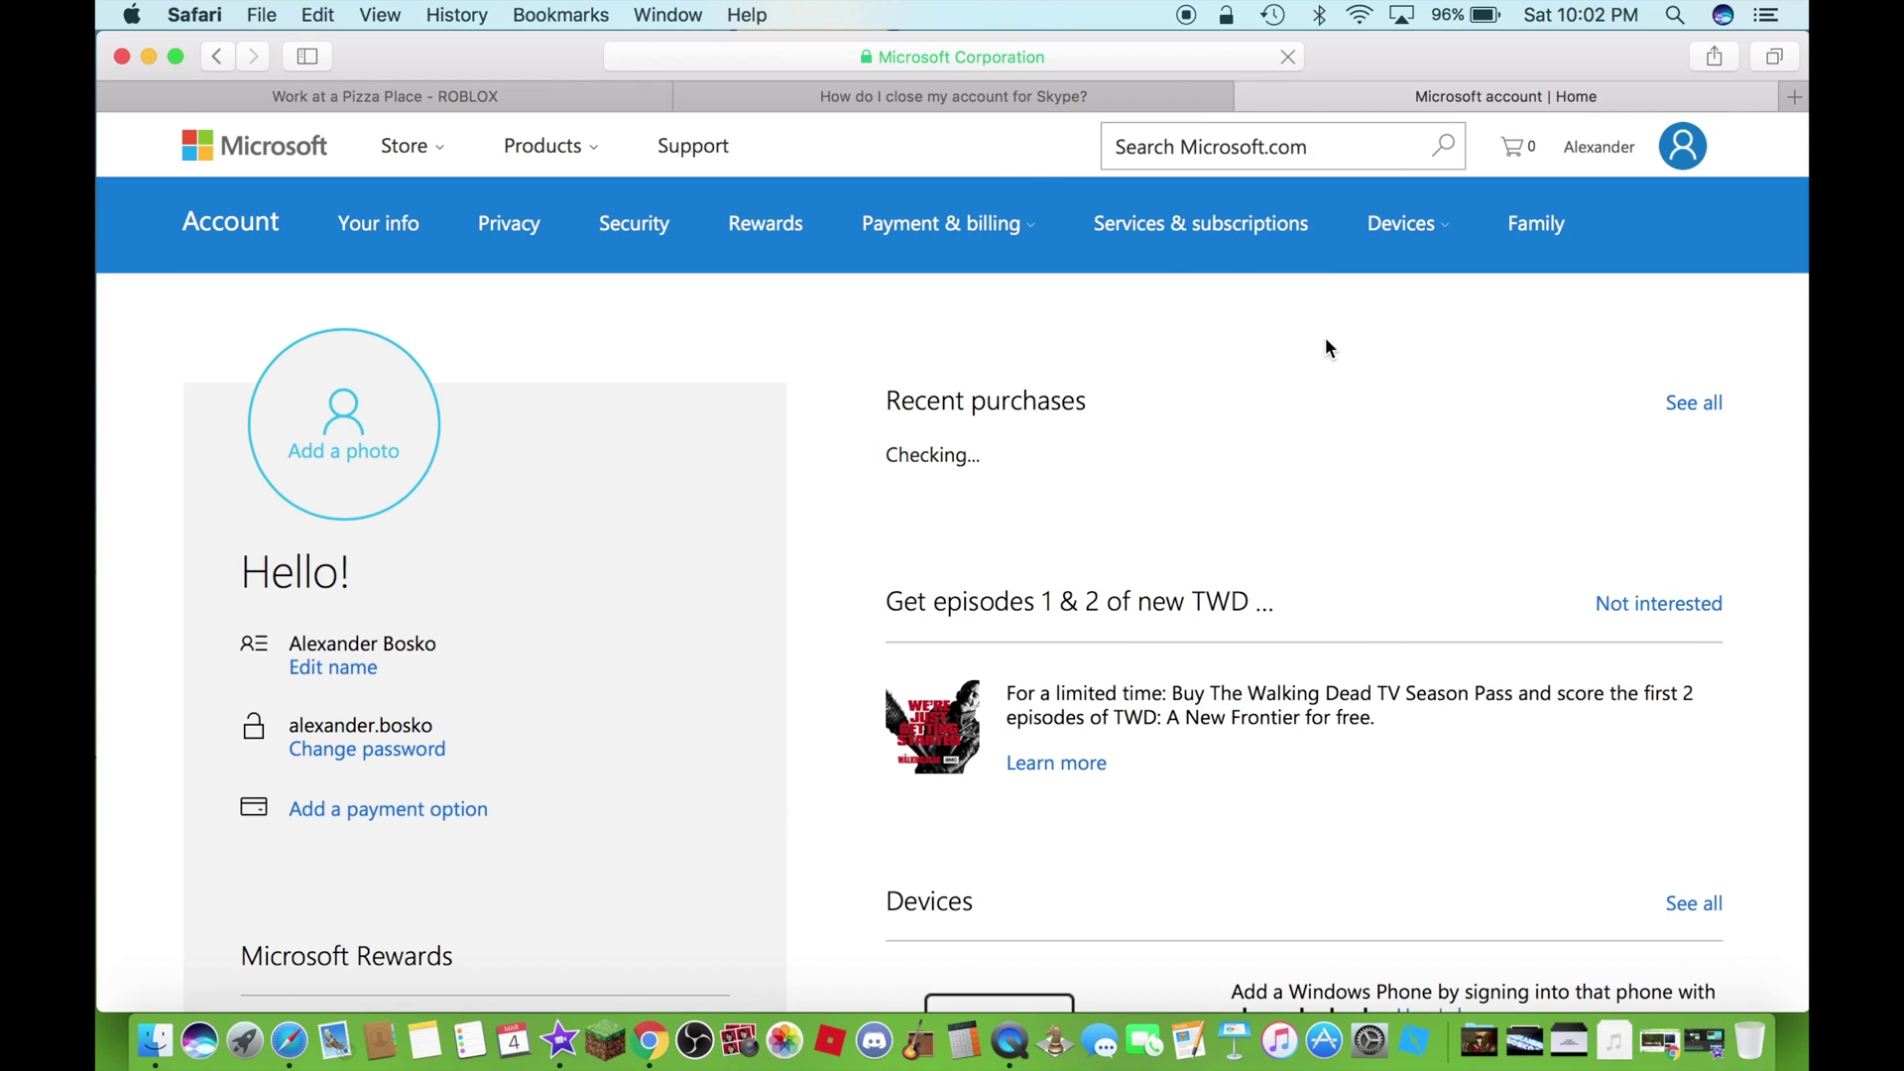
left_click(650, 228)
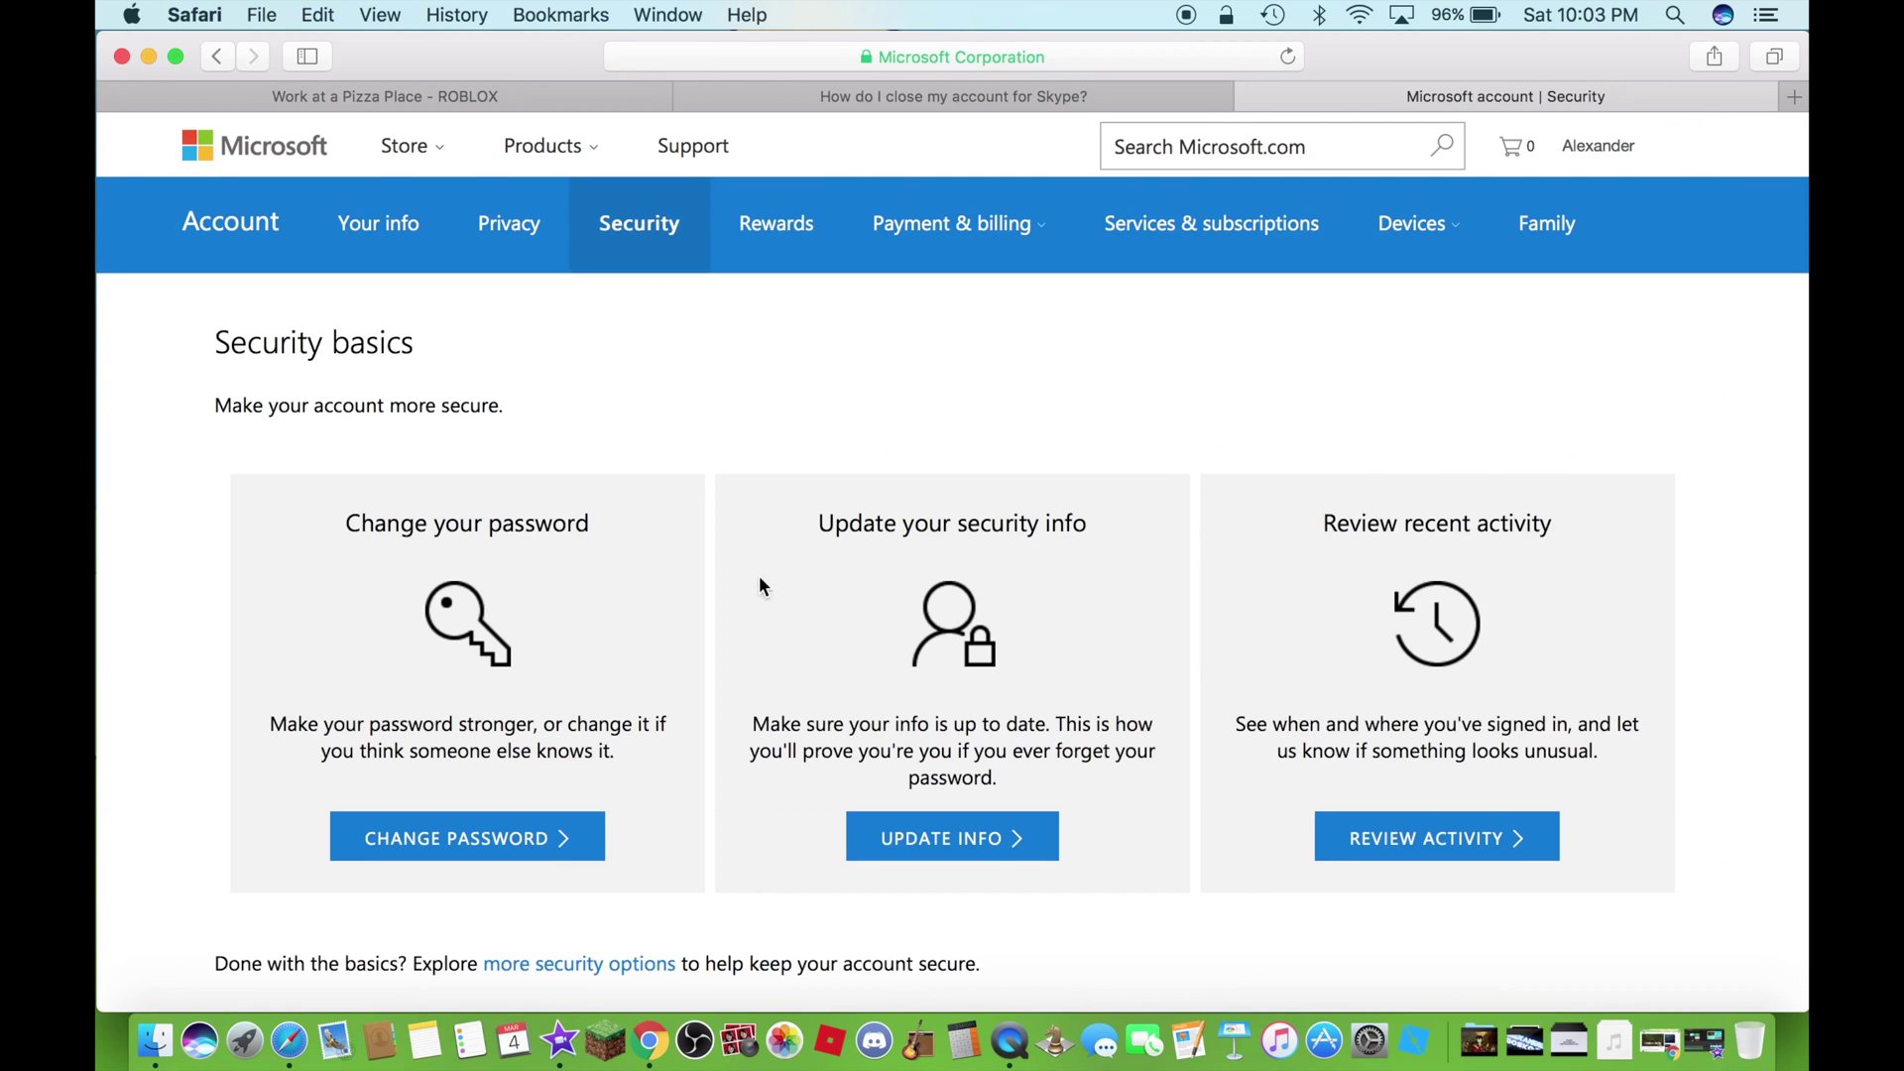
Step: Follow the 'more security options' link and enter the account password at the verification prompt
scroll(760, 579, "down", 2)
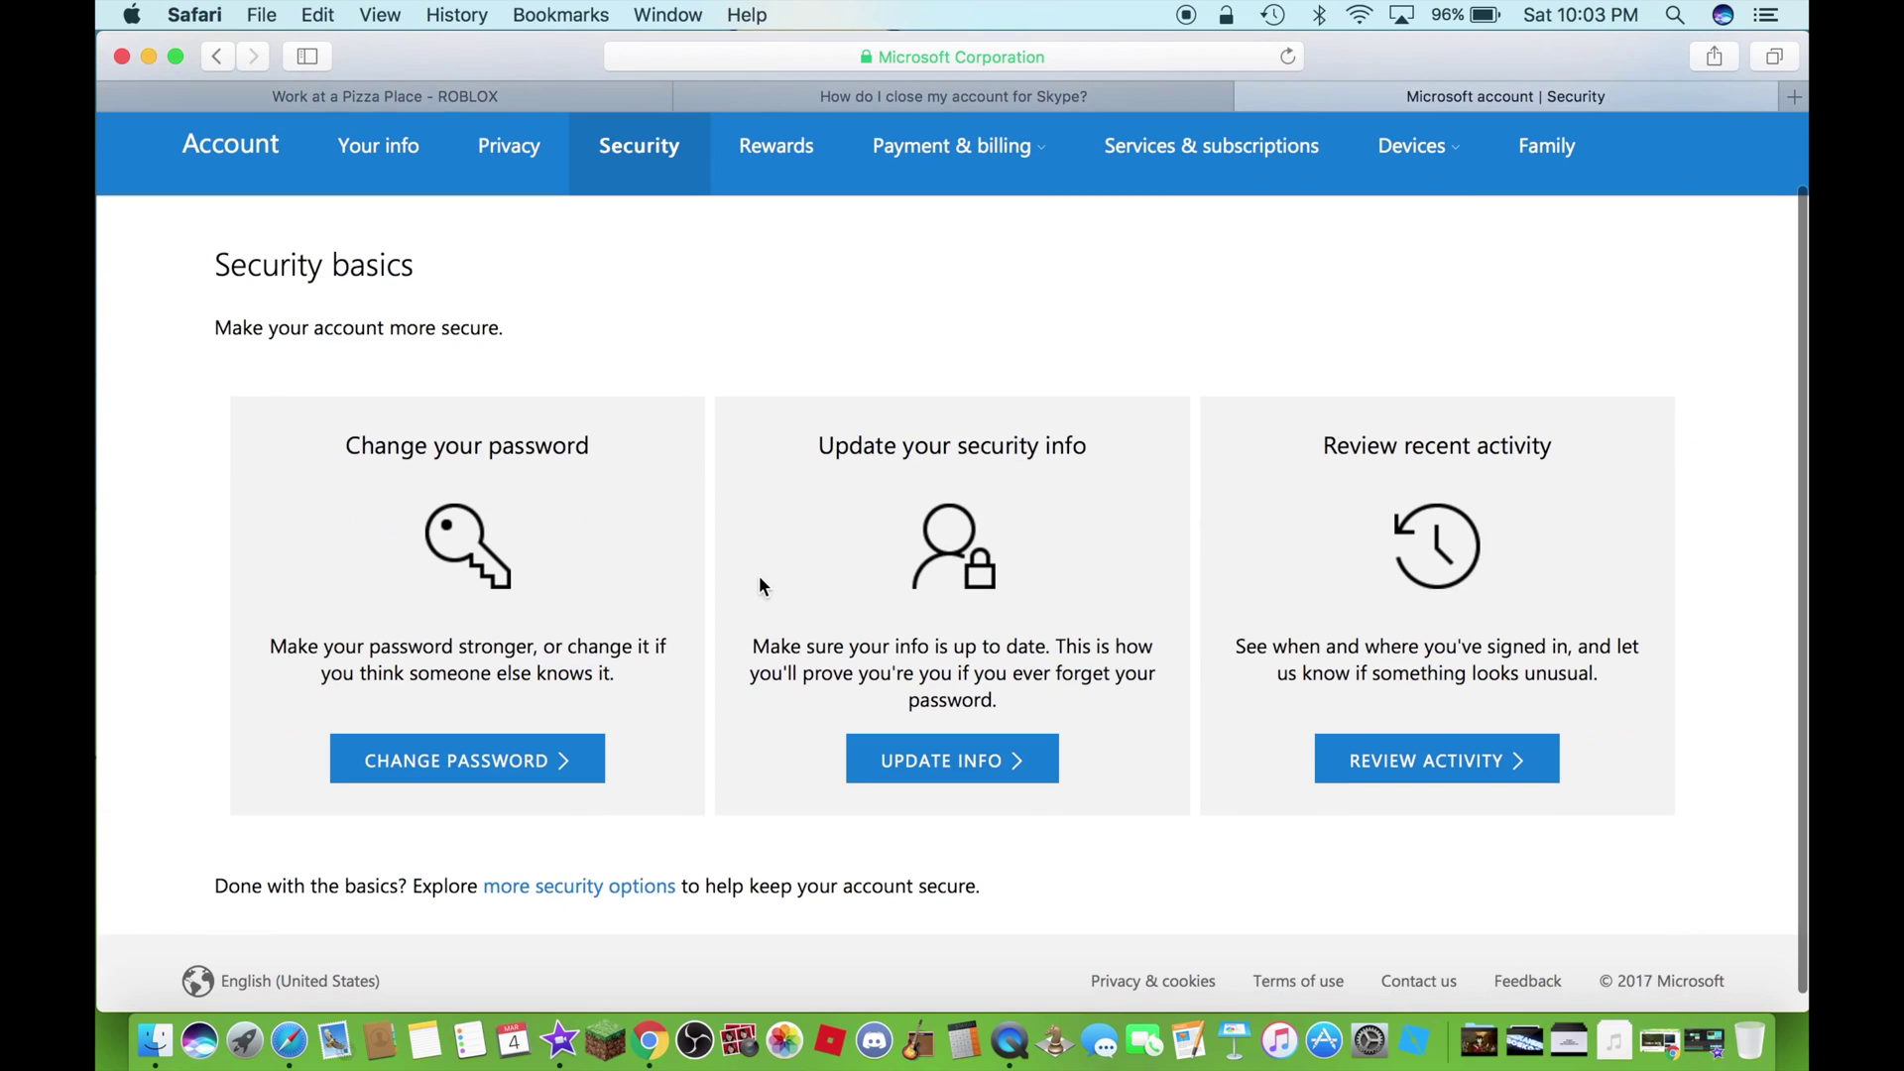
left_click(636, 896)
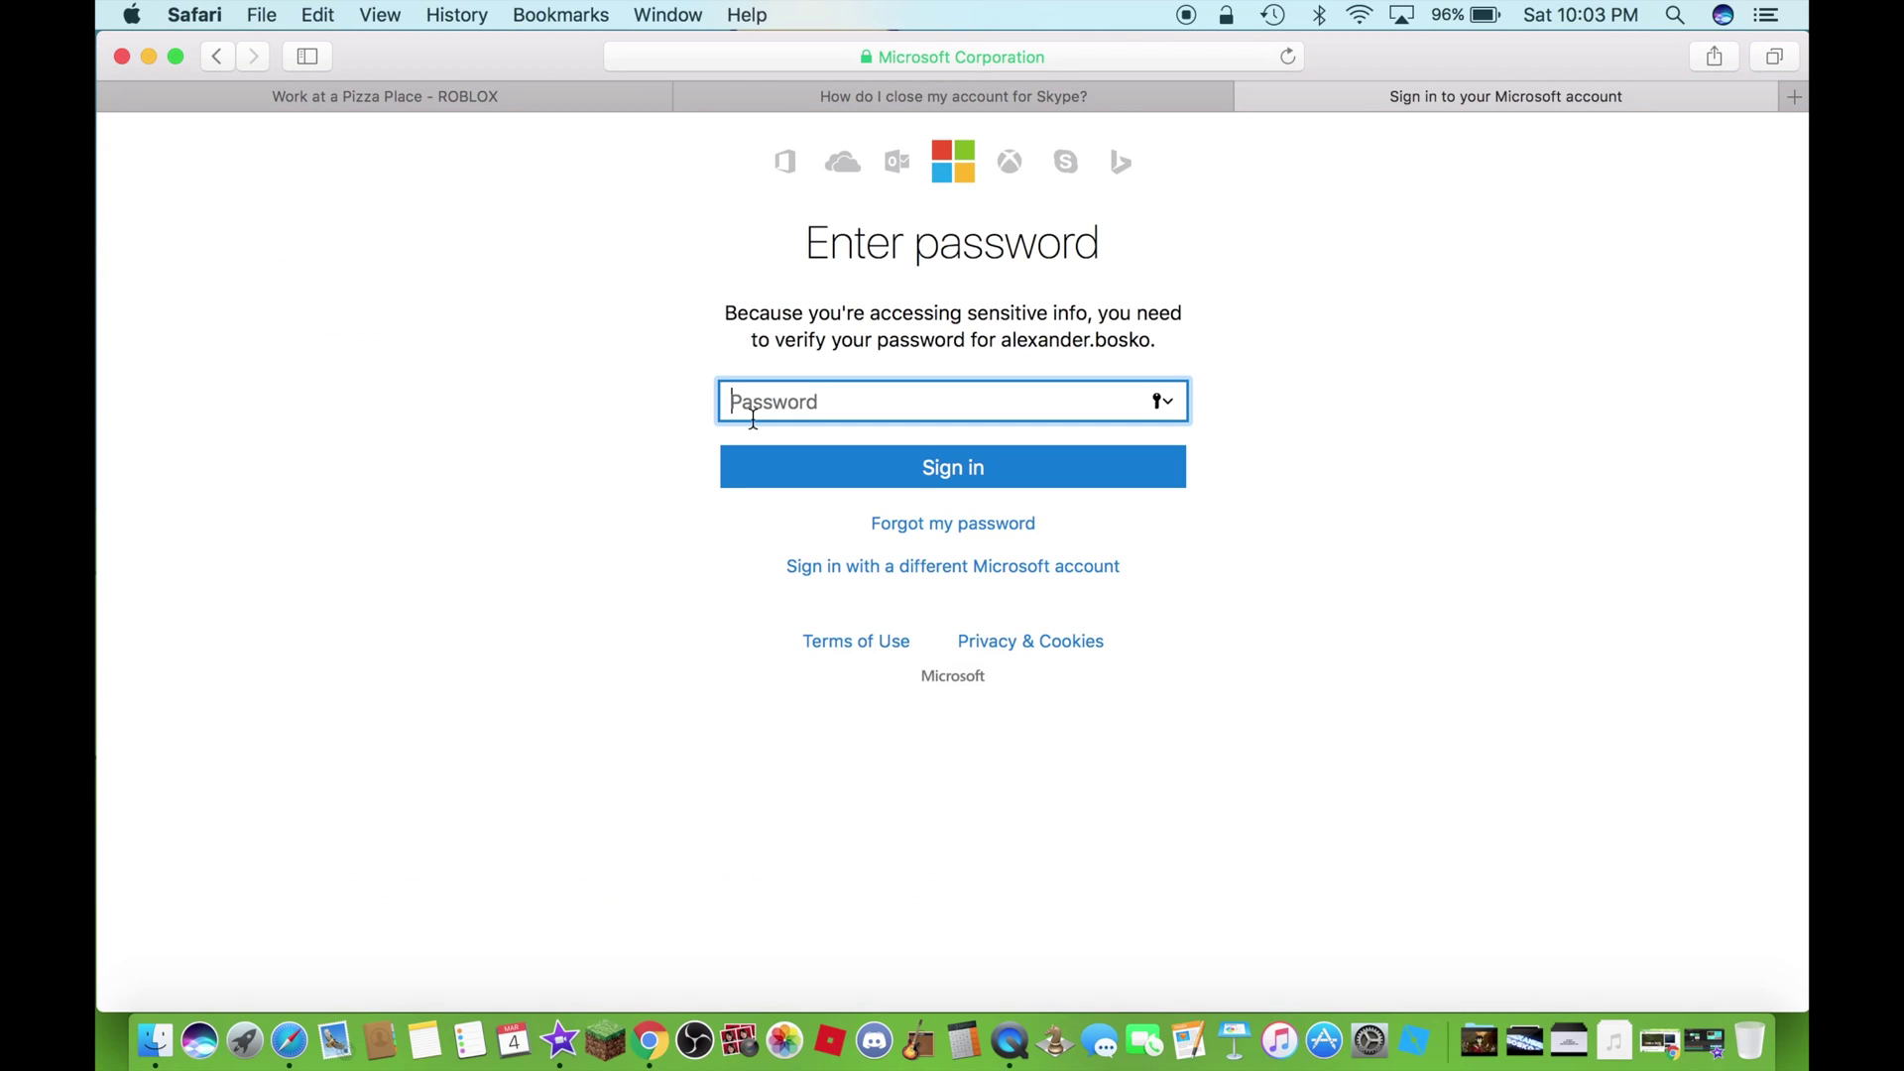
type("•••••••••••")
Step: Sign in, decline Safari's save-password offer, and scroll down to the Close your account section
left_click(798, 463)
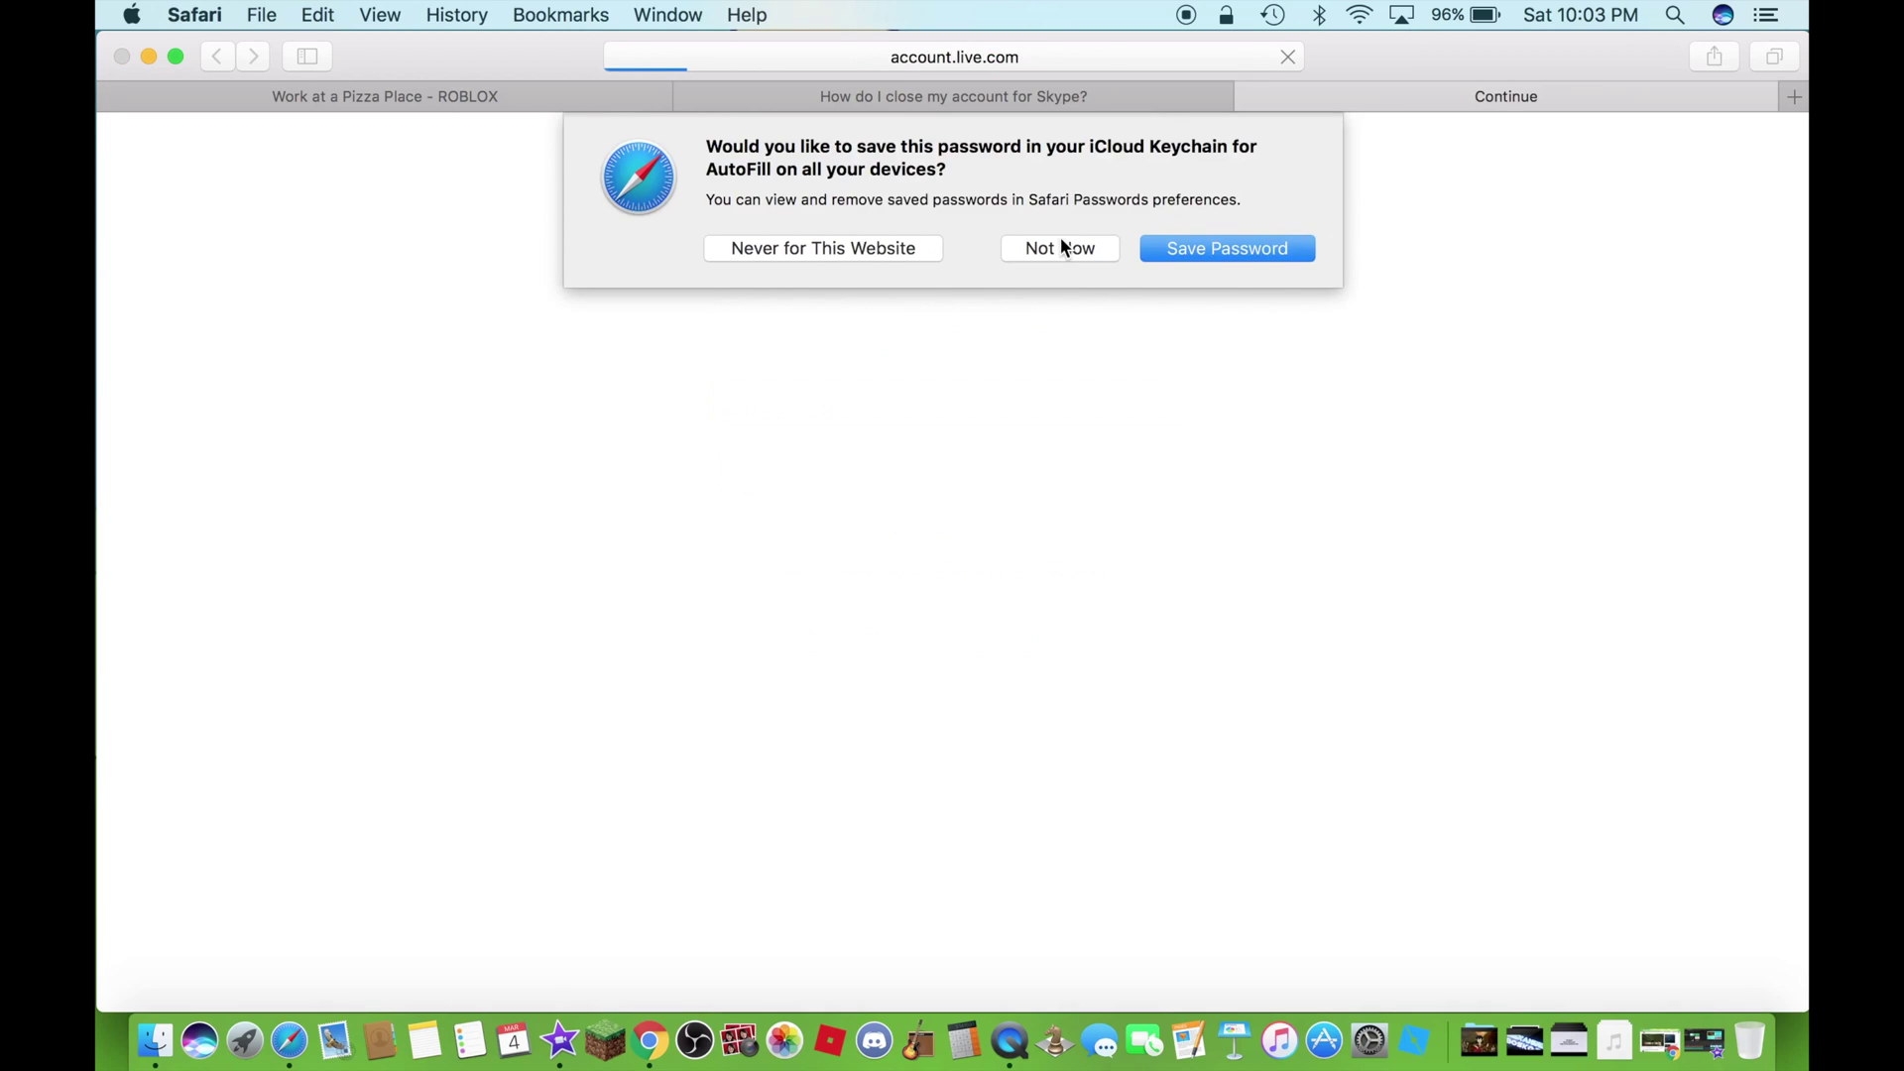
left_click(1060, 247)
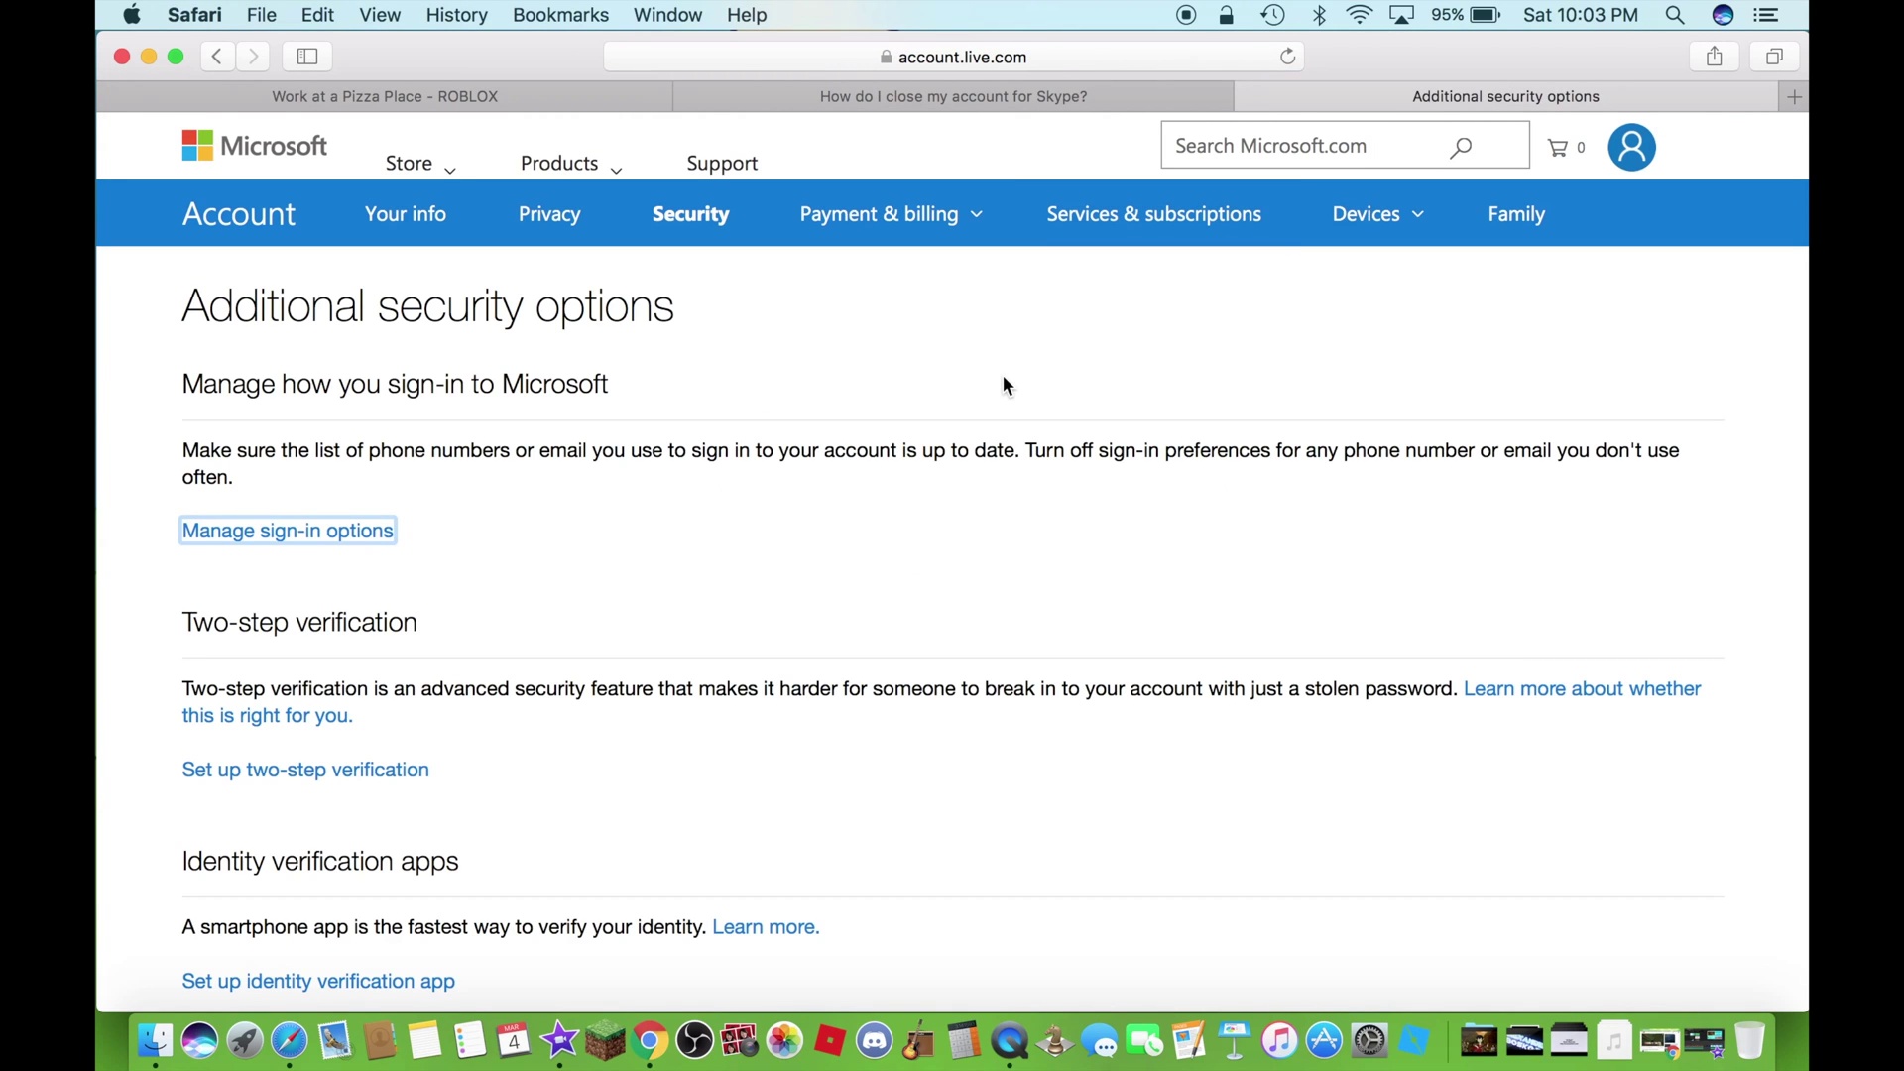
scroll(1004, 377, "down", 3)
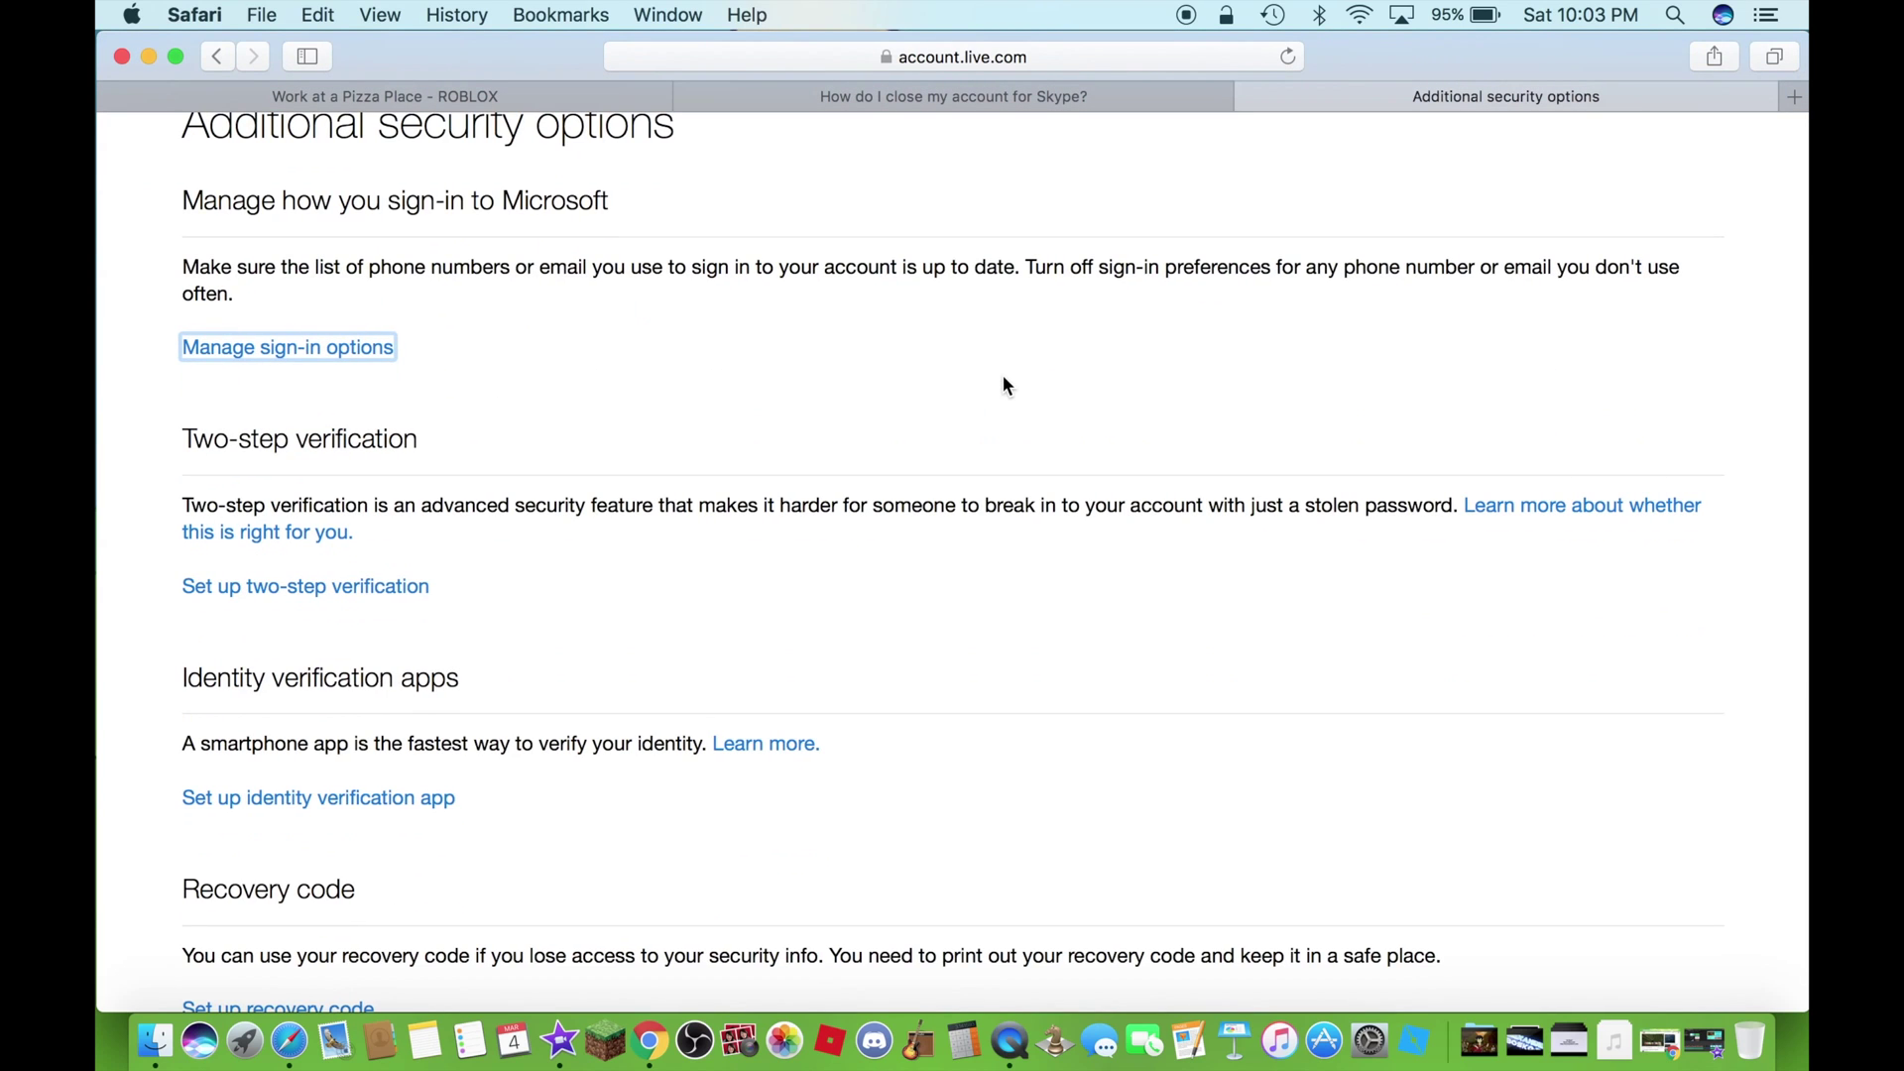
scroll(684, 366, "up", 3)
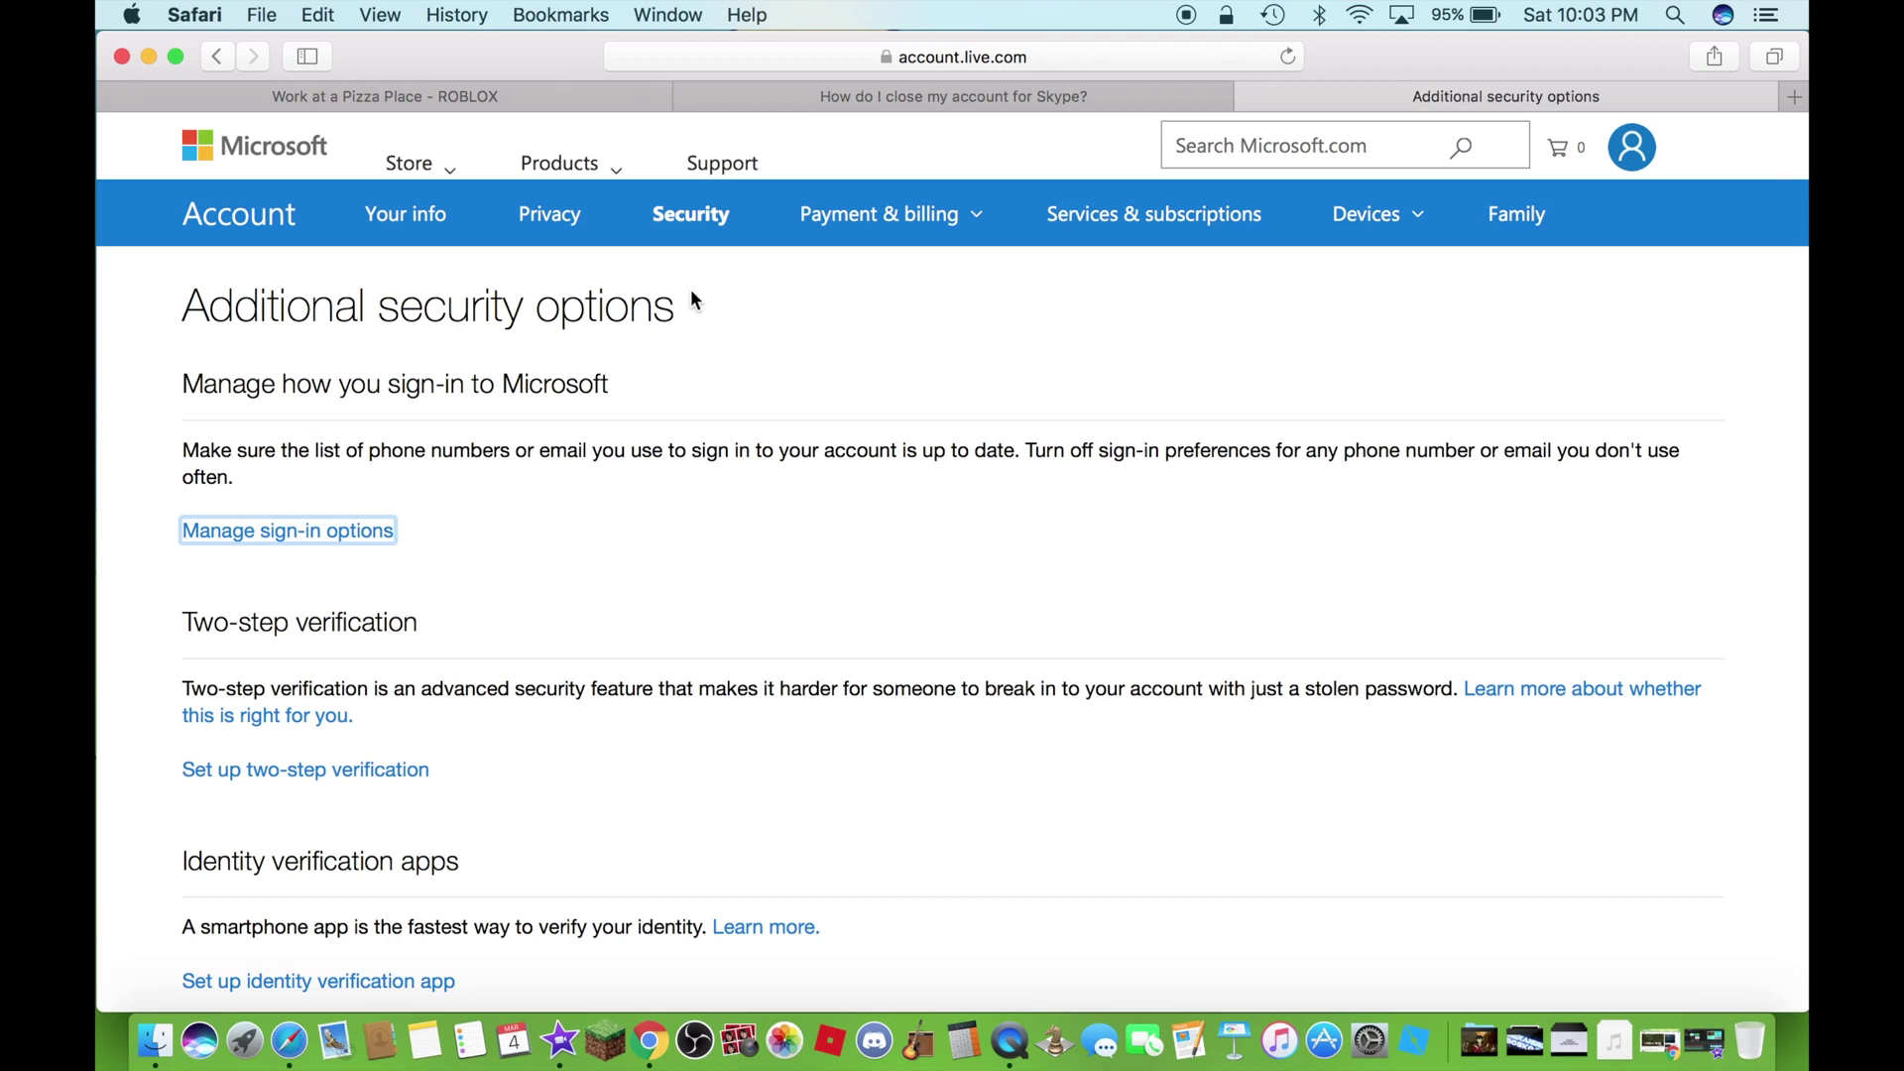
scroll(693, 297, "down", 10)
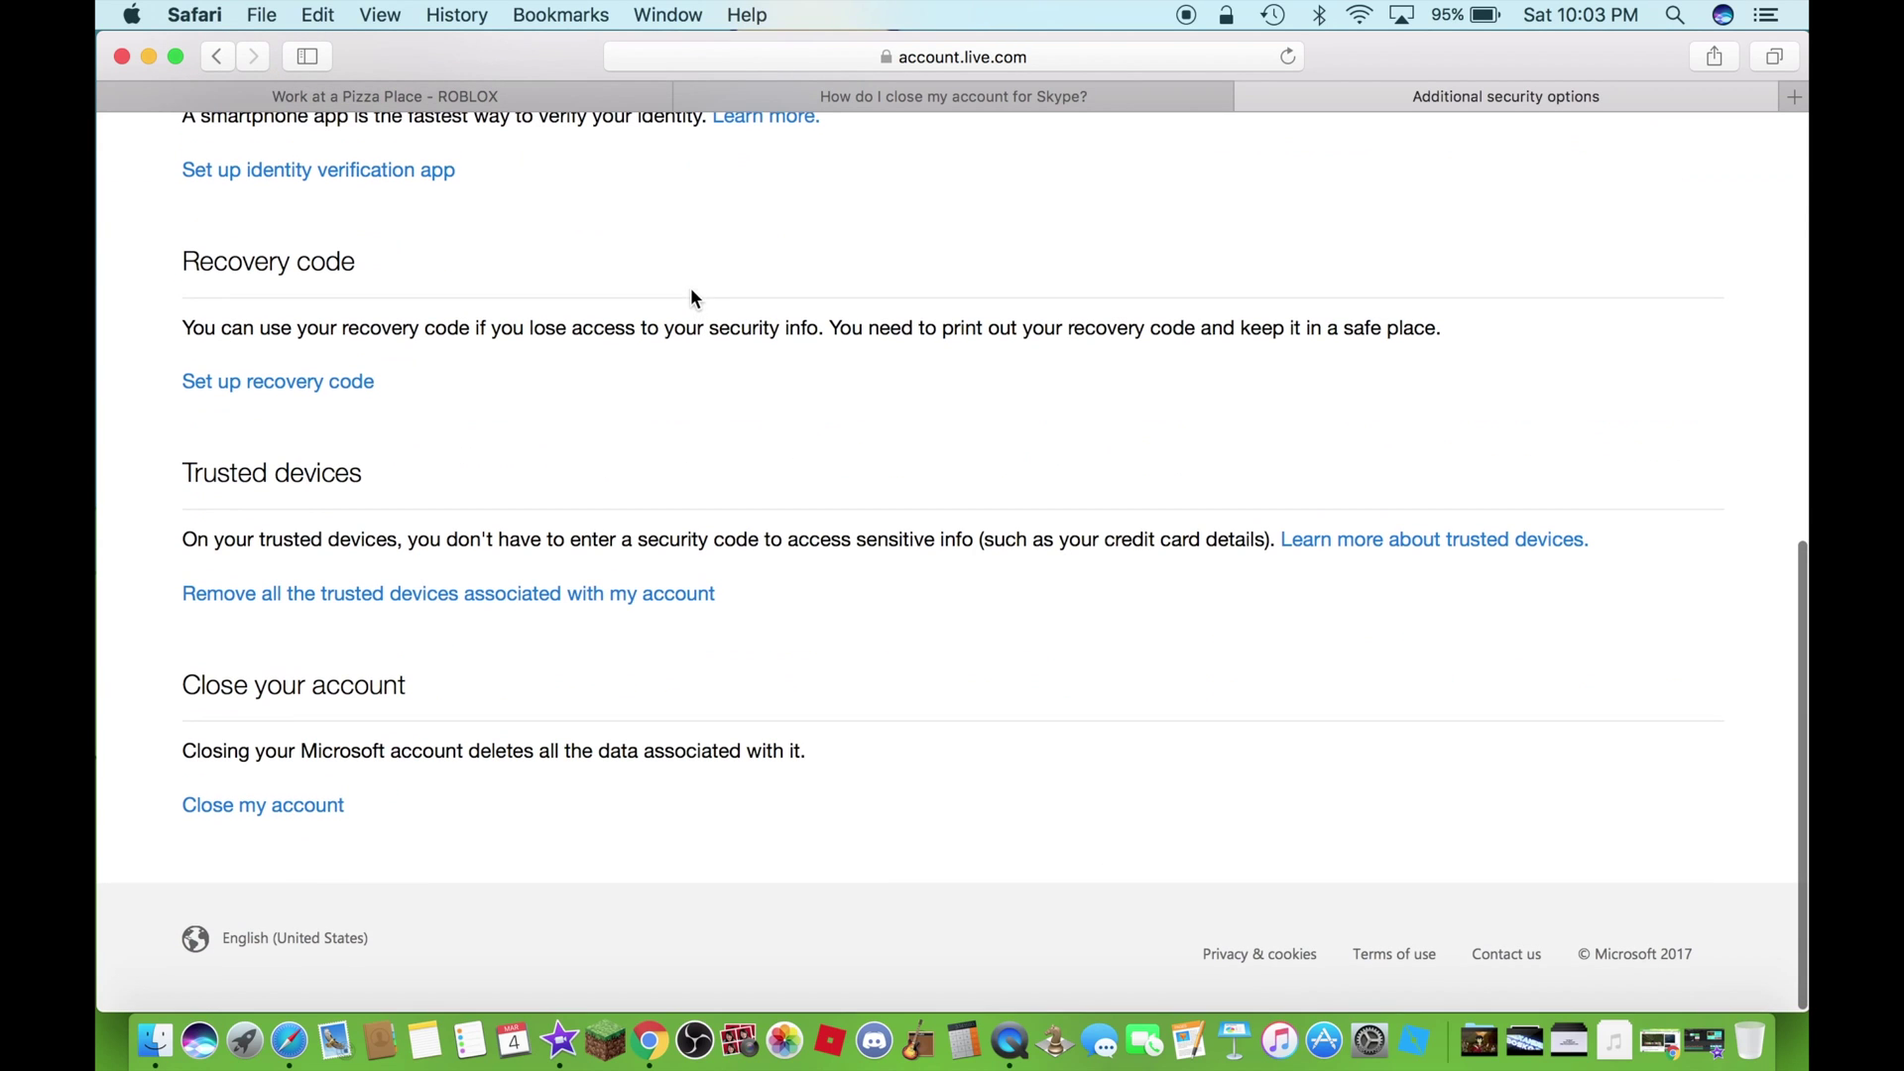
Step: Choose 'Close my account' and continue past the ready-to-close checklist with Next
left_click(279, 810)
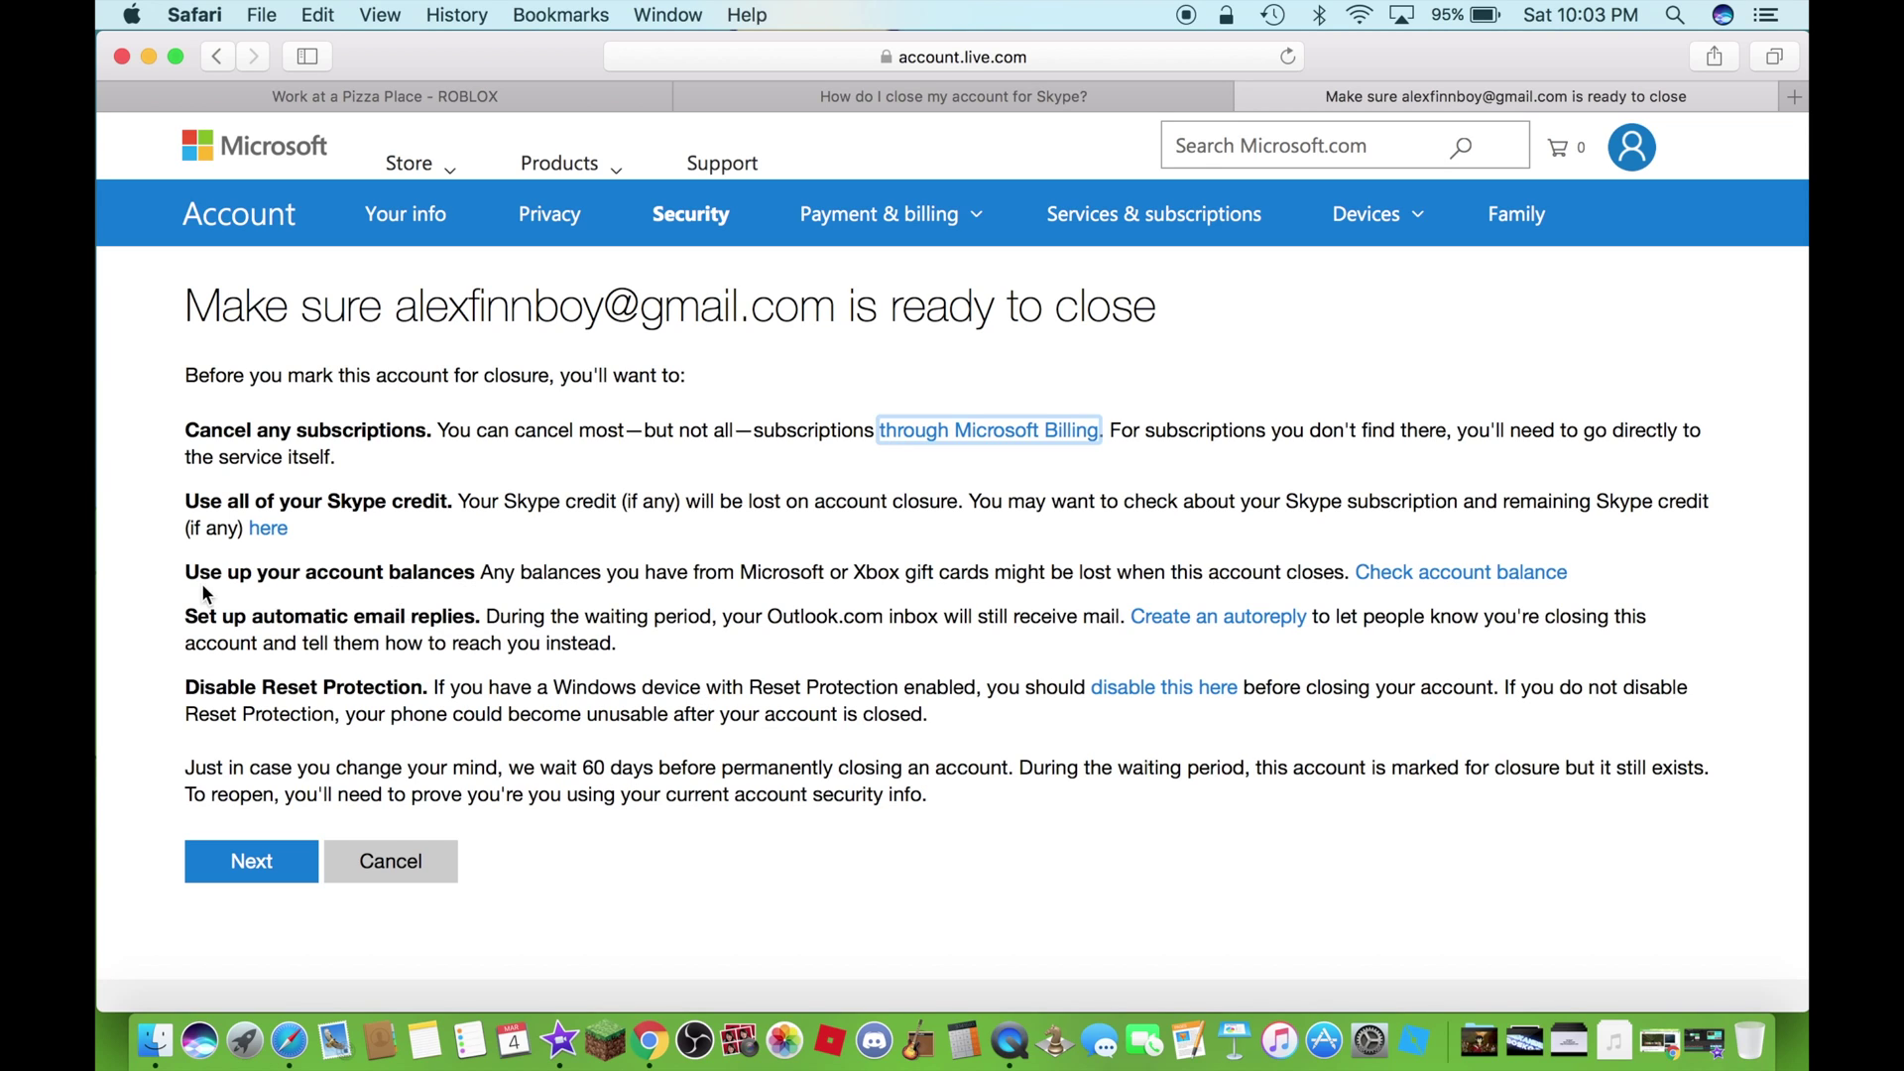
left_click(278, 865)
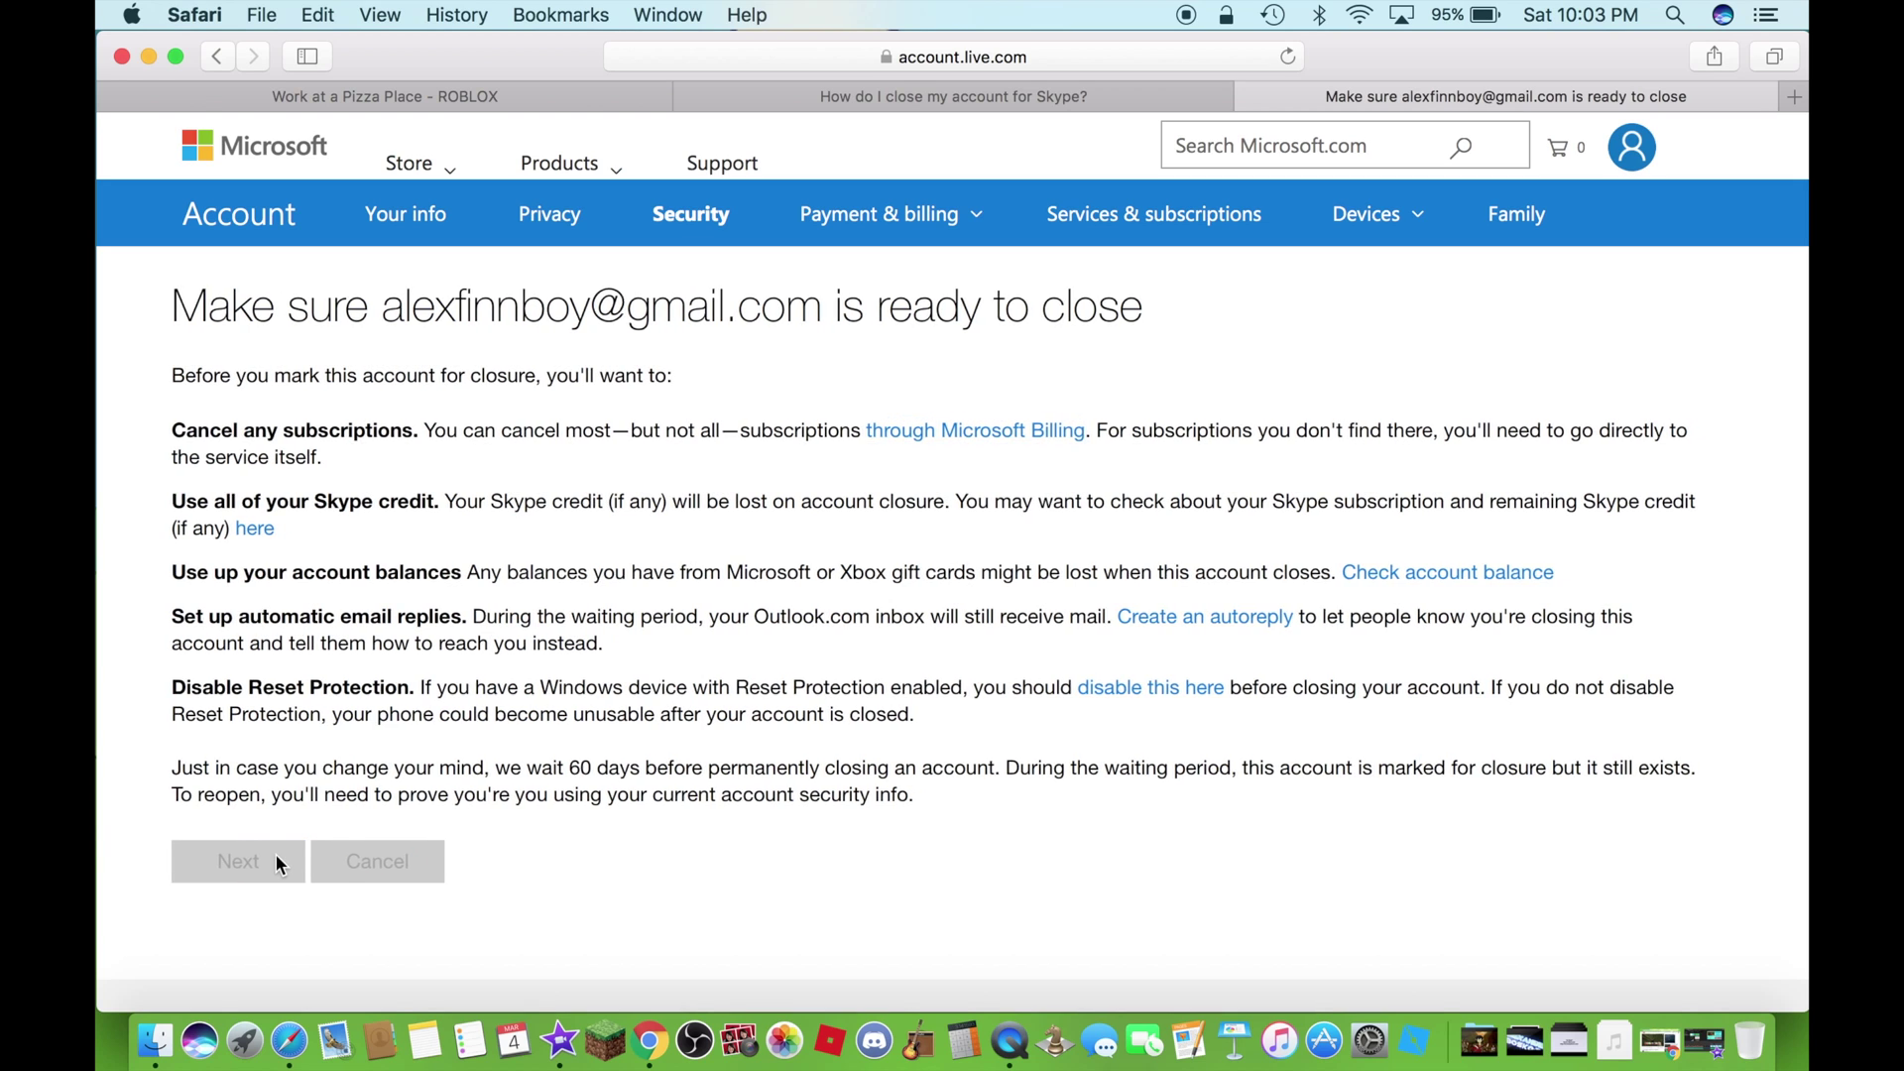
Step: Tick the balances, Outlook/OneDrive, devices, content, data and Reset Protection acknowledgements
scroll(238, 640, "down", 5)
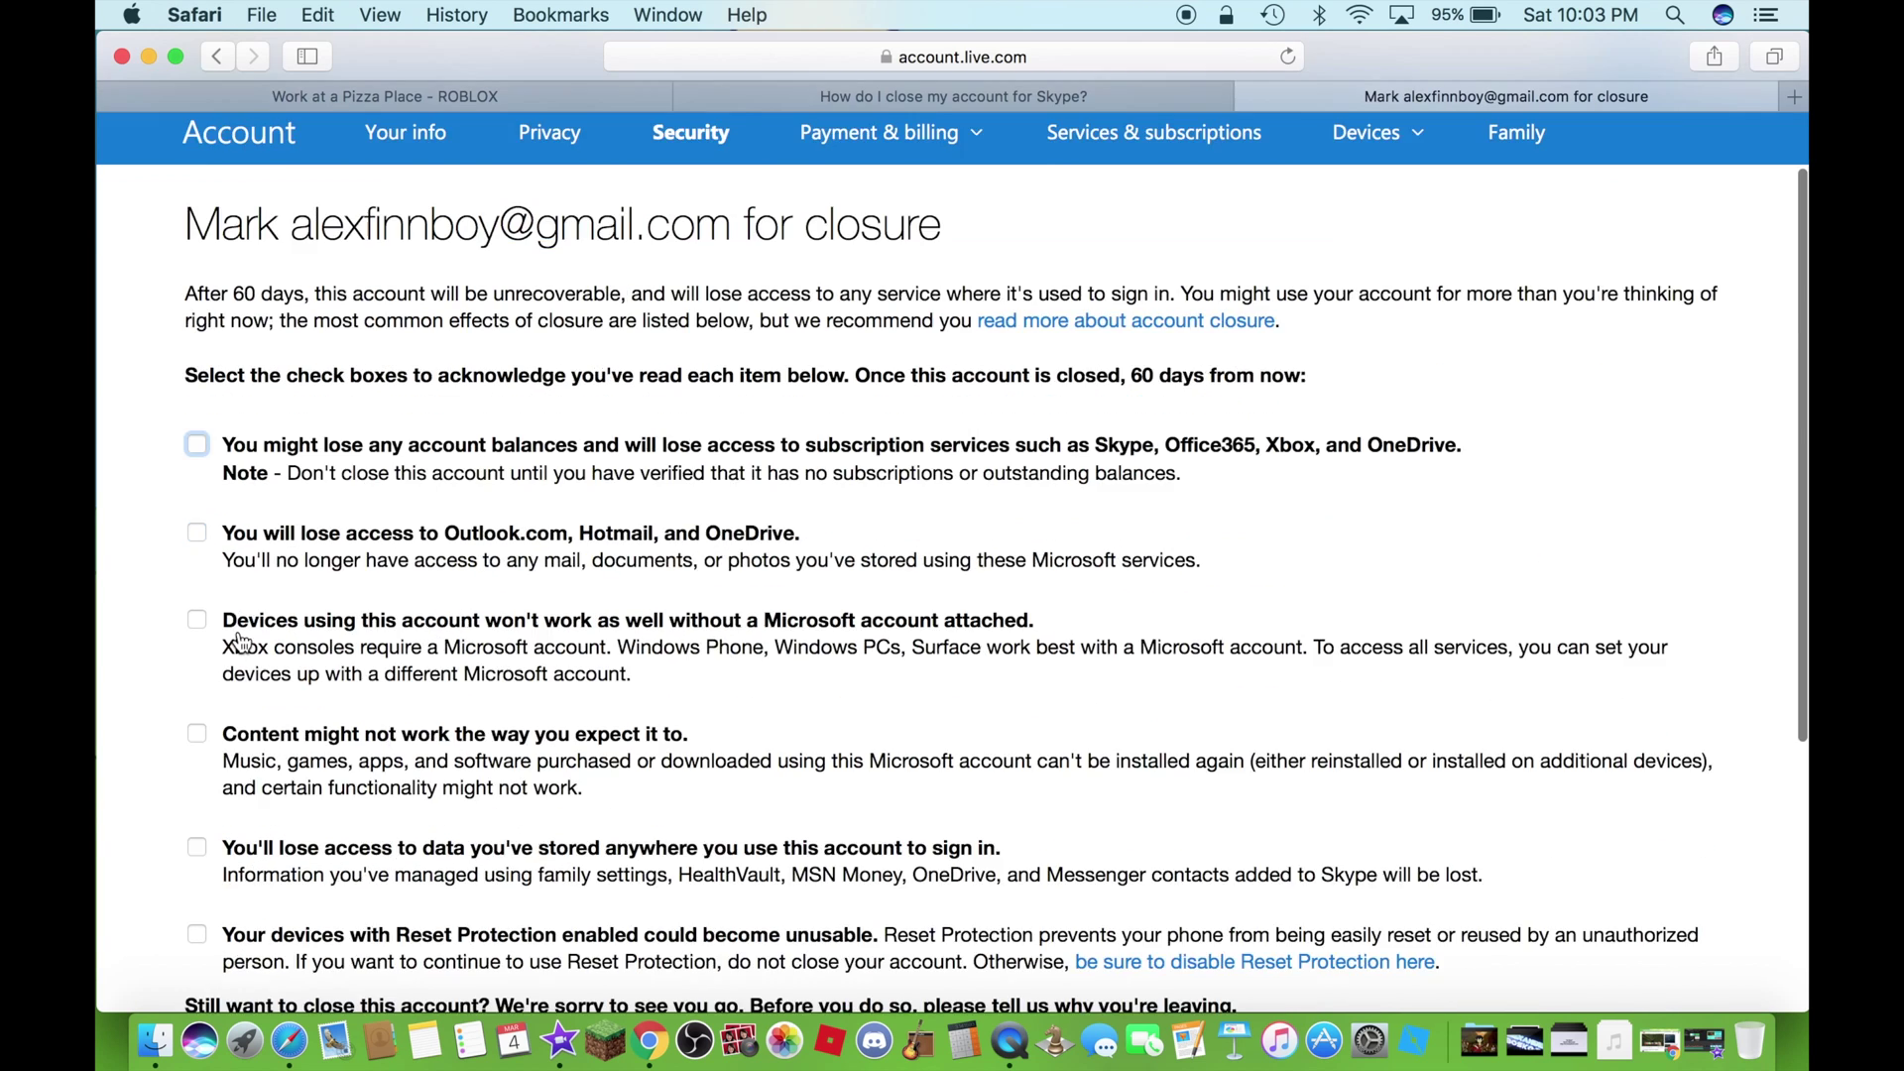
scroll(234, 638, "up", 5)
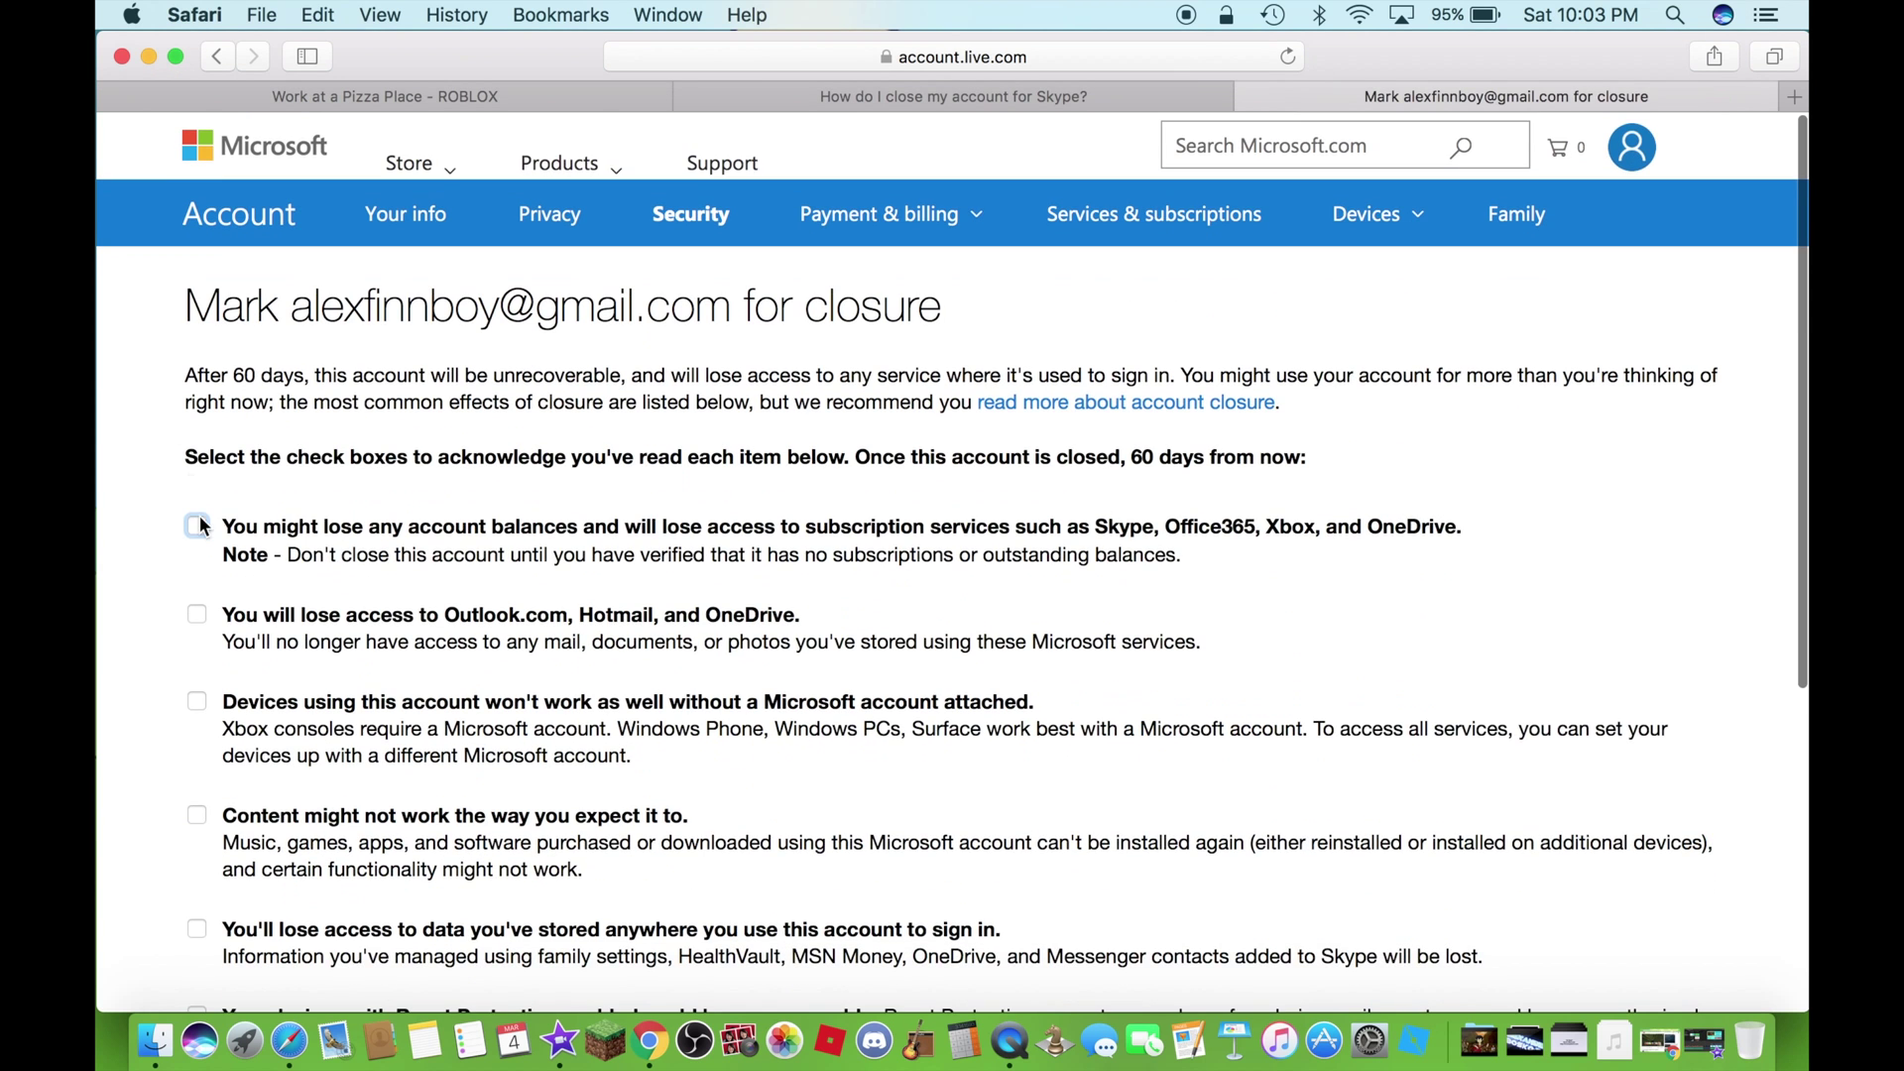
left_click(198, 525)
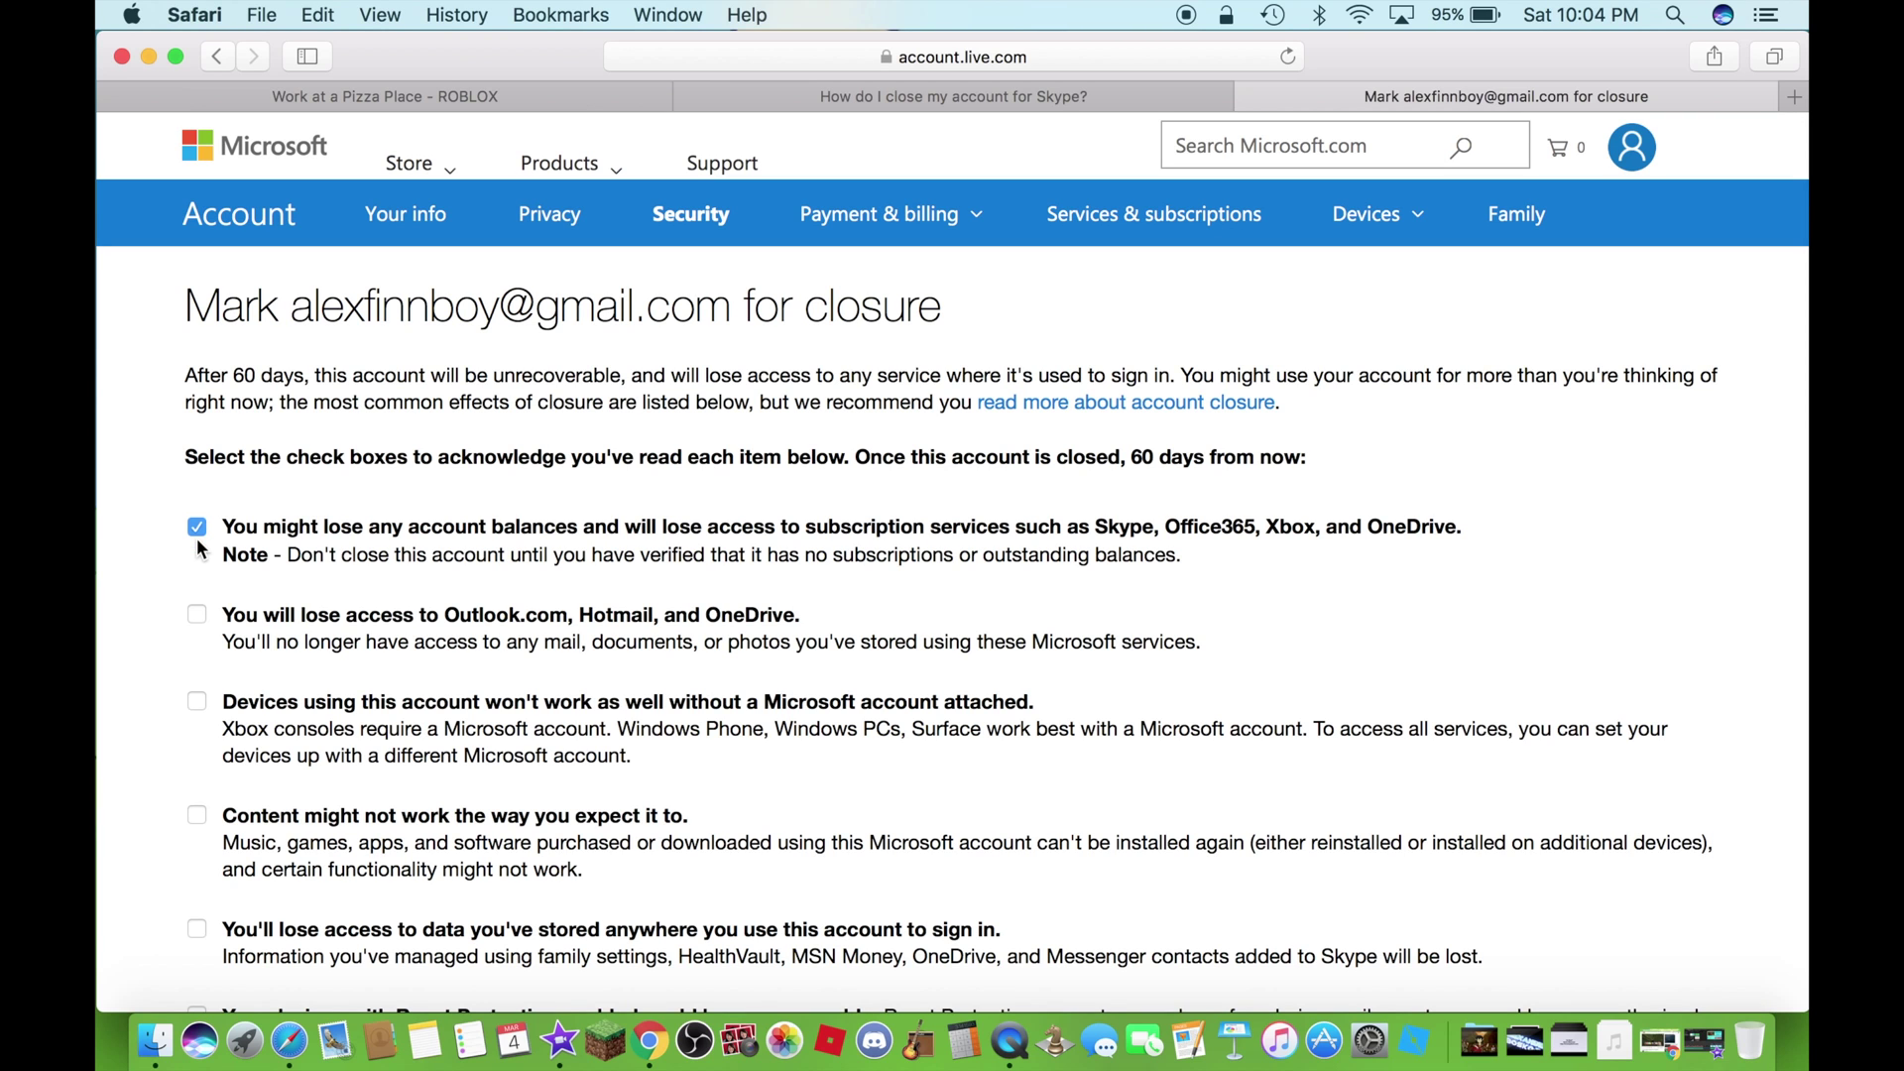
left_click(197, 615)
left_click(198, 701)
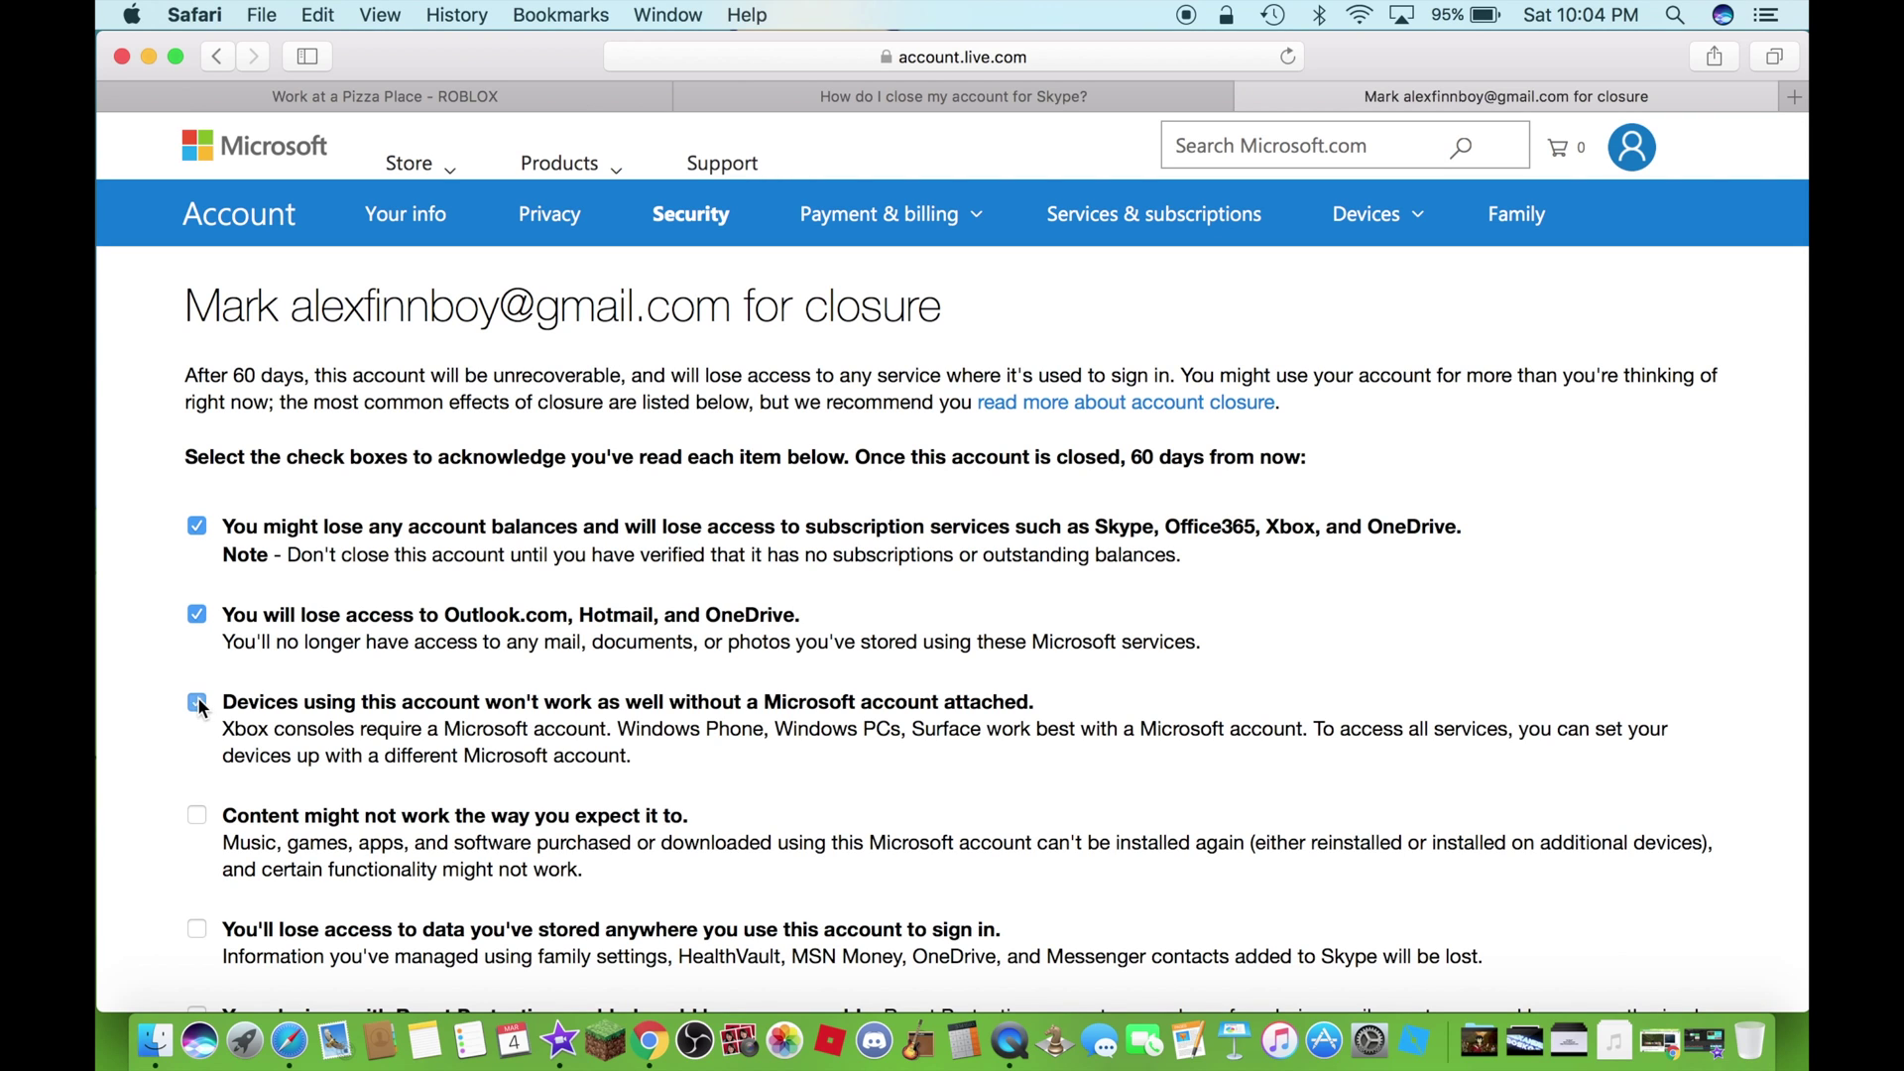
left_click(197, 815)
scroll(200, 815, "down", 3)
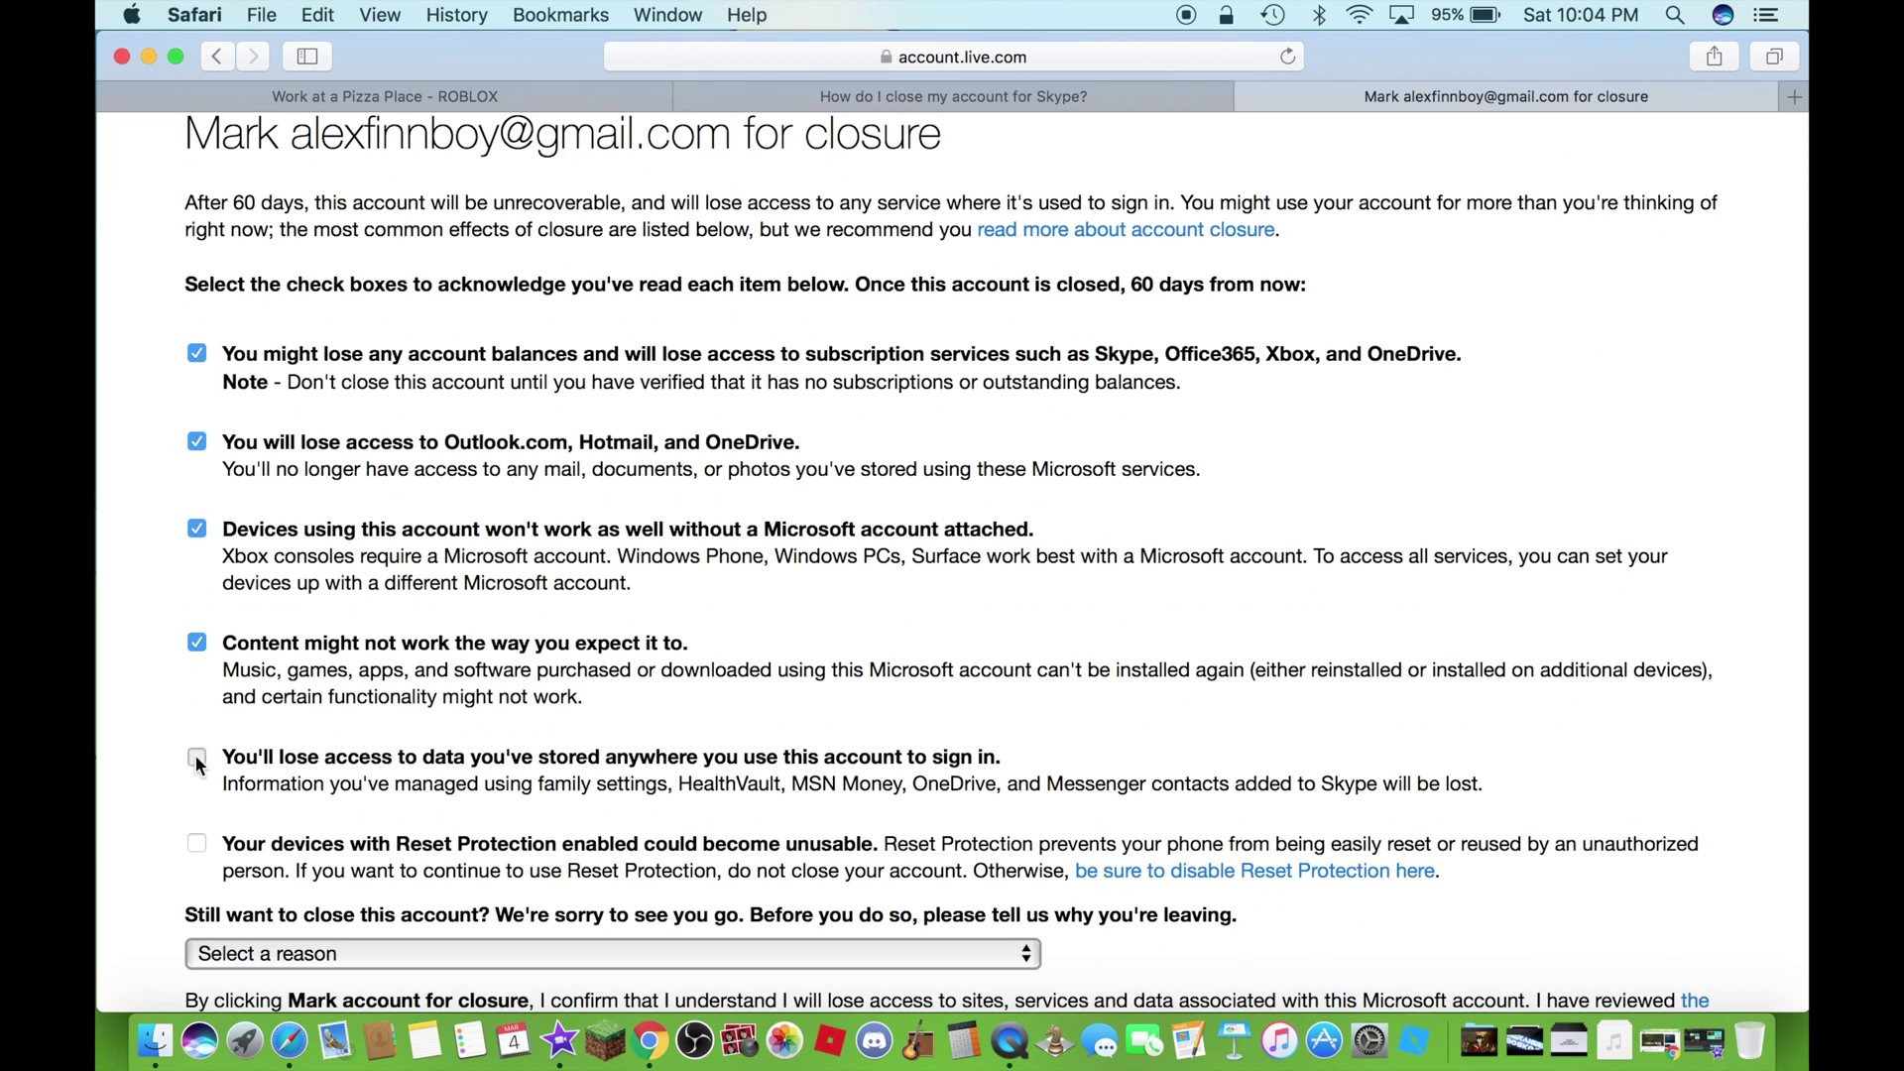
left_click(198, 759)
left_click(196, 845)
scroll(192, 843, "down", 3)
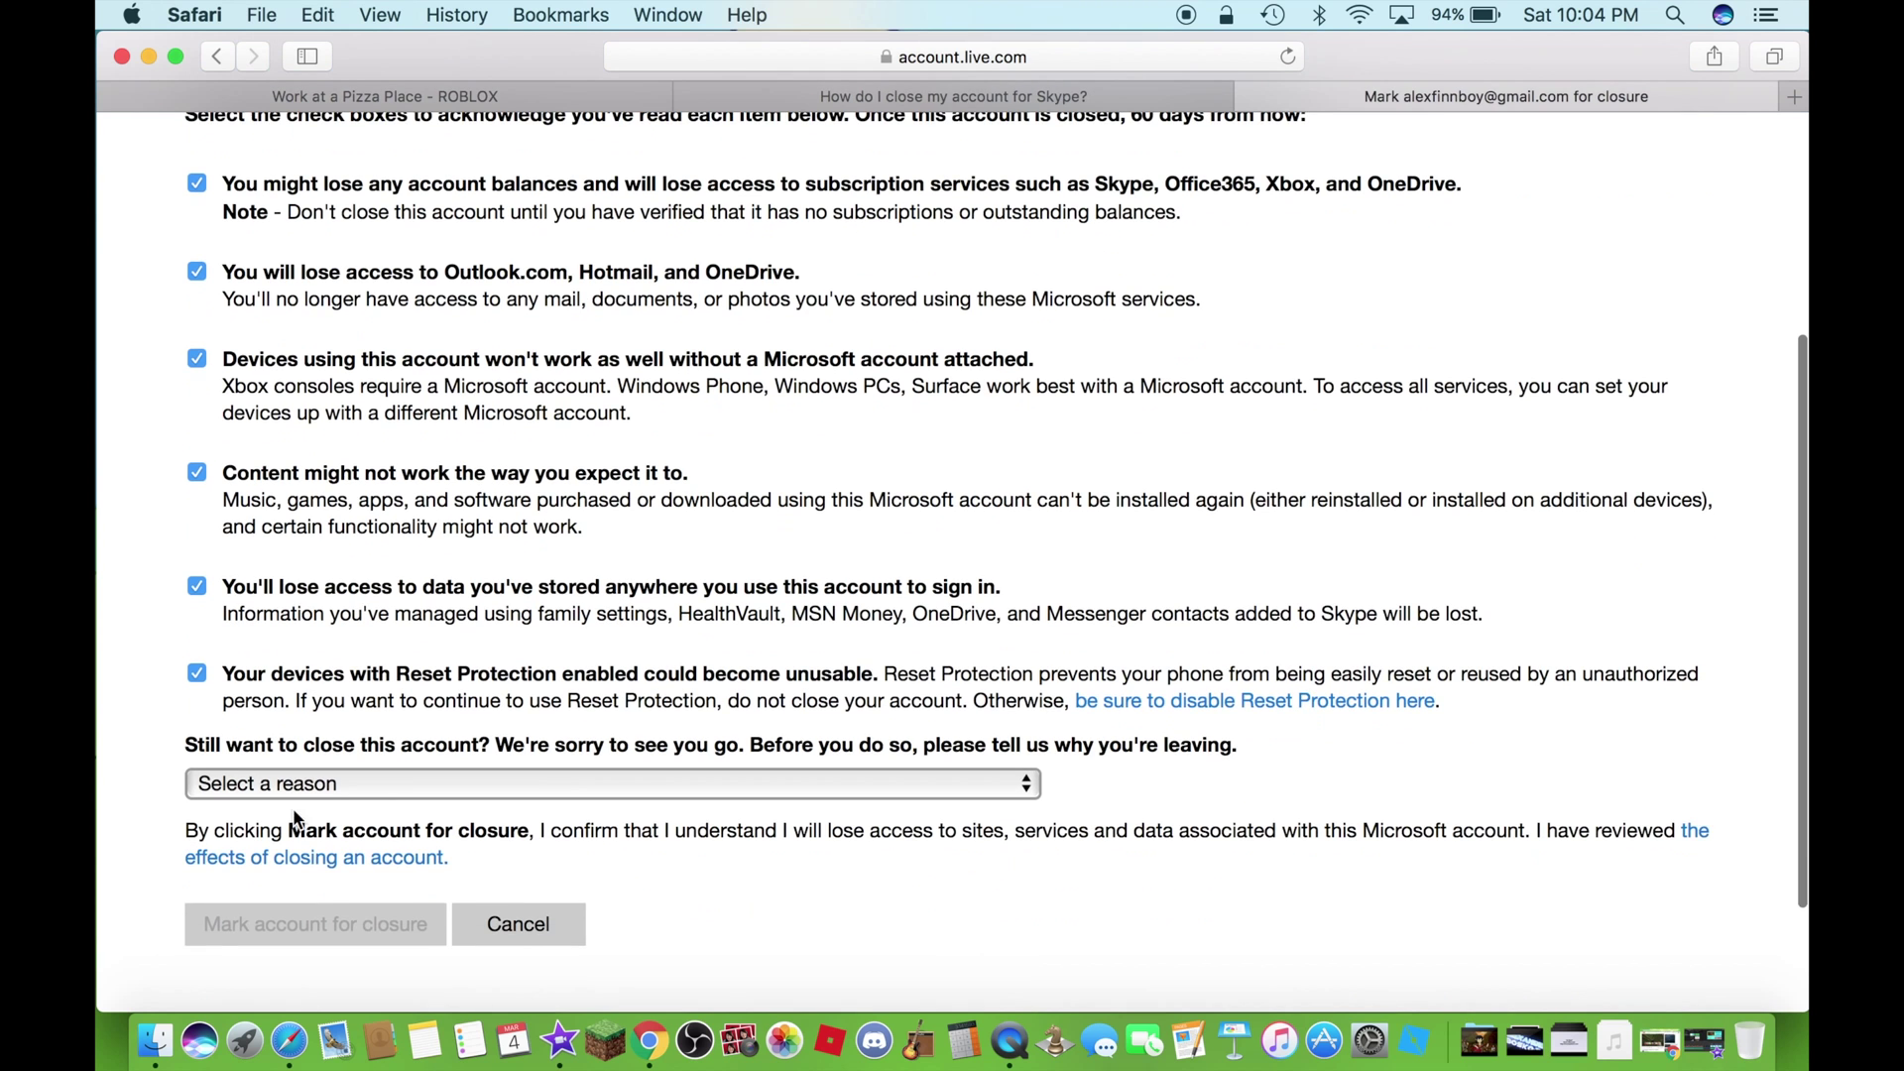
Step: Pick 'My reason isn't listed' in the Select a reason dropdown
left_click(432, 787)
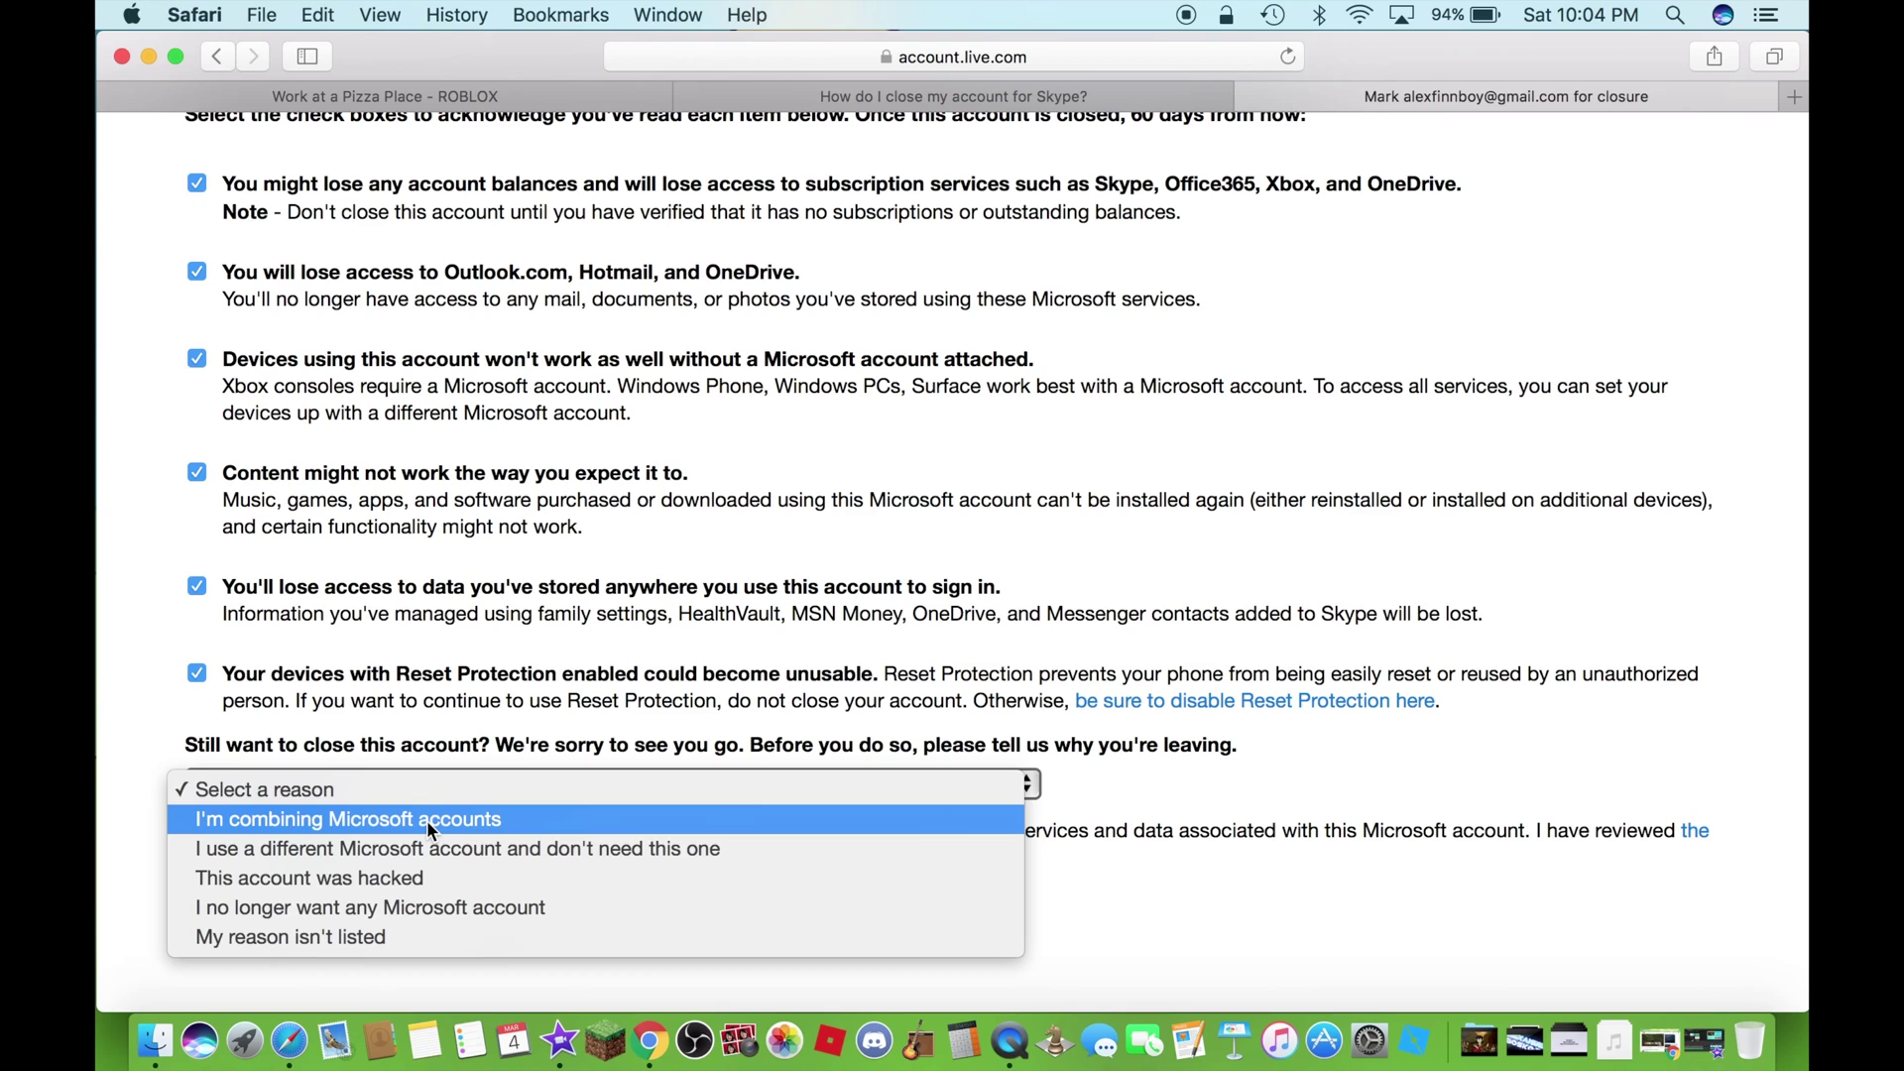
left_click(389, 938)
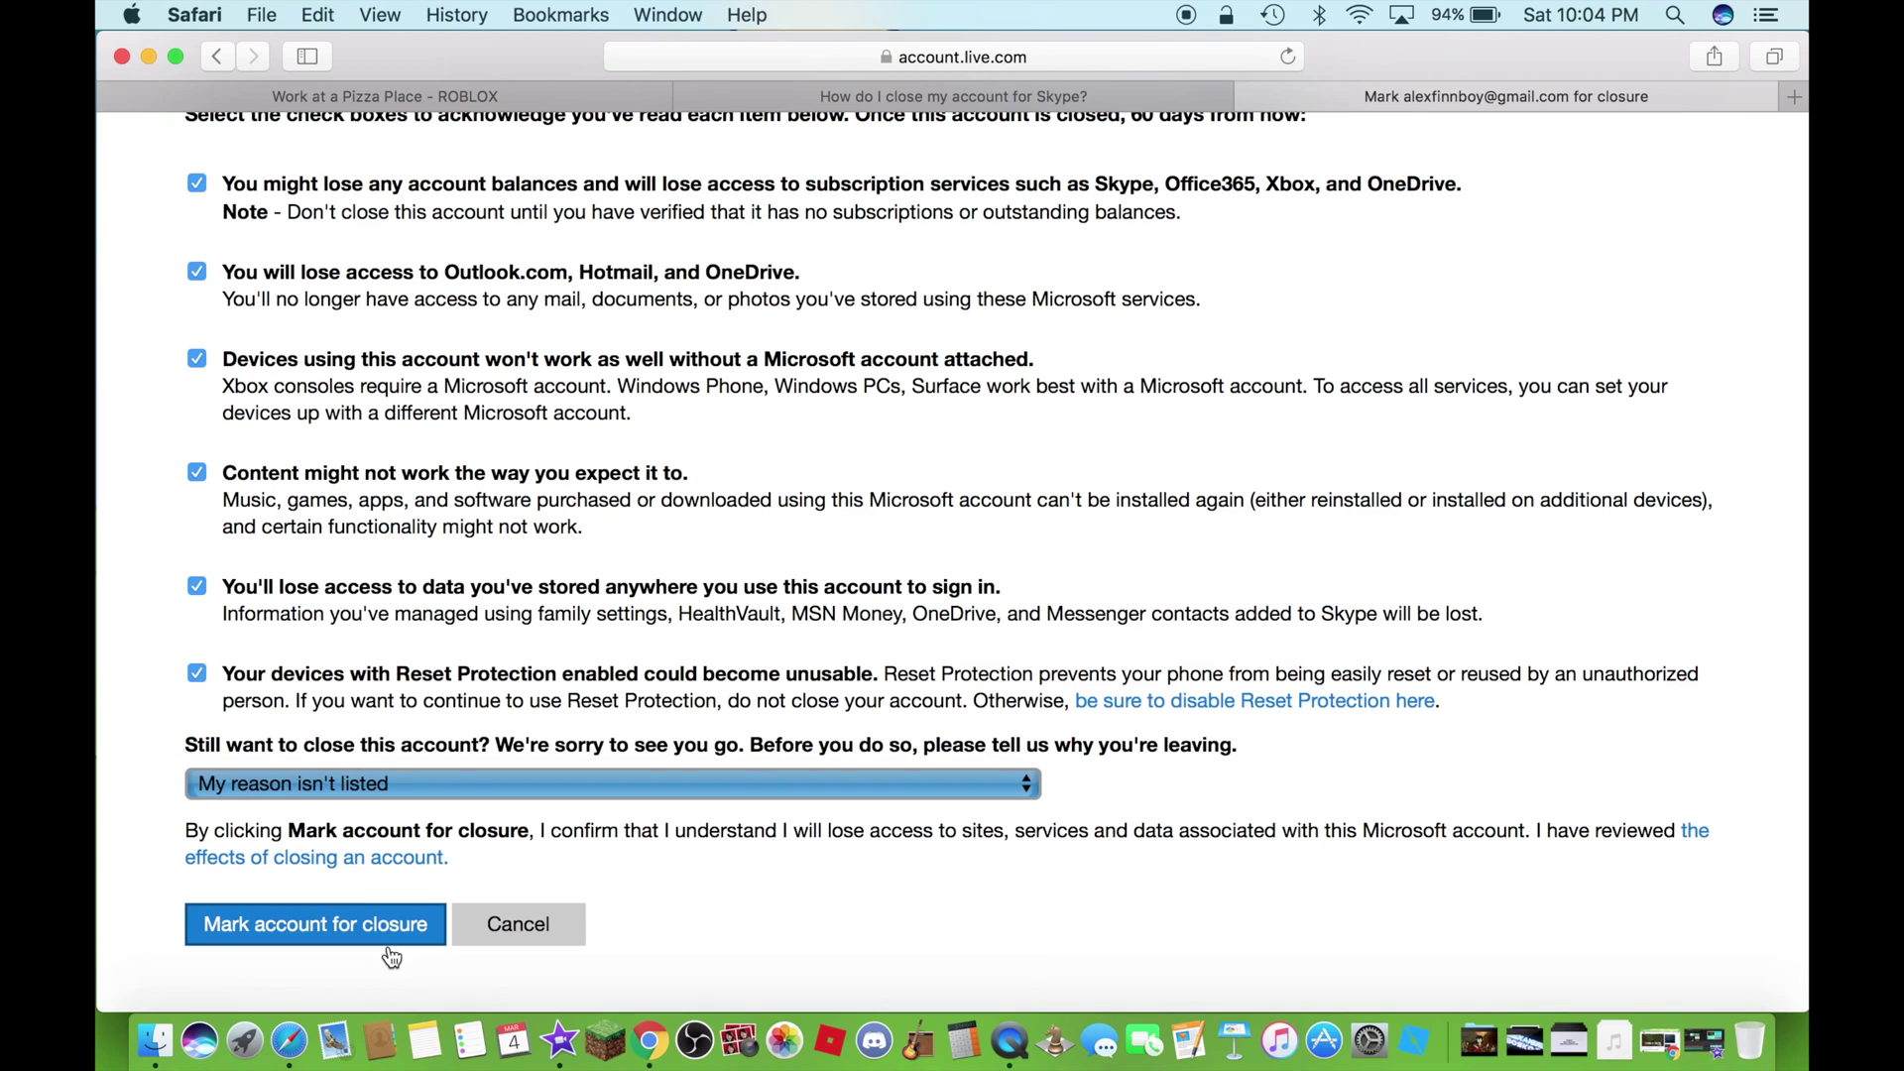
left_click(419, 784)
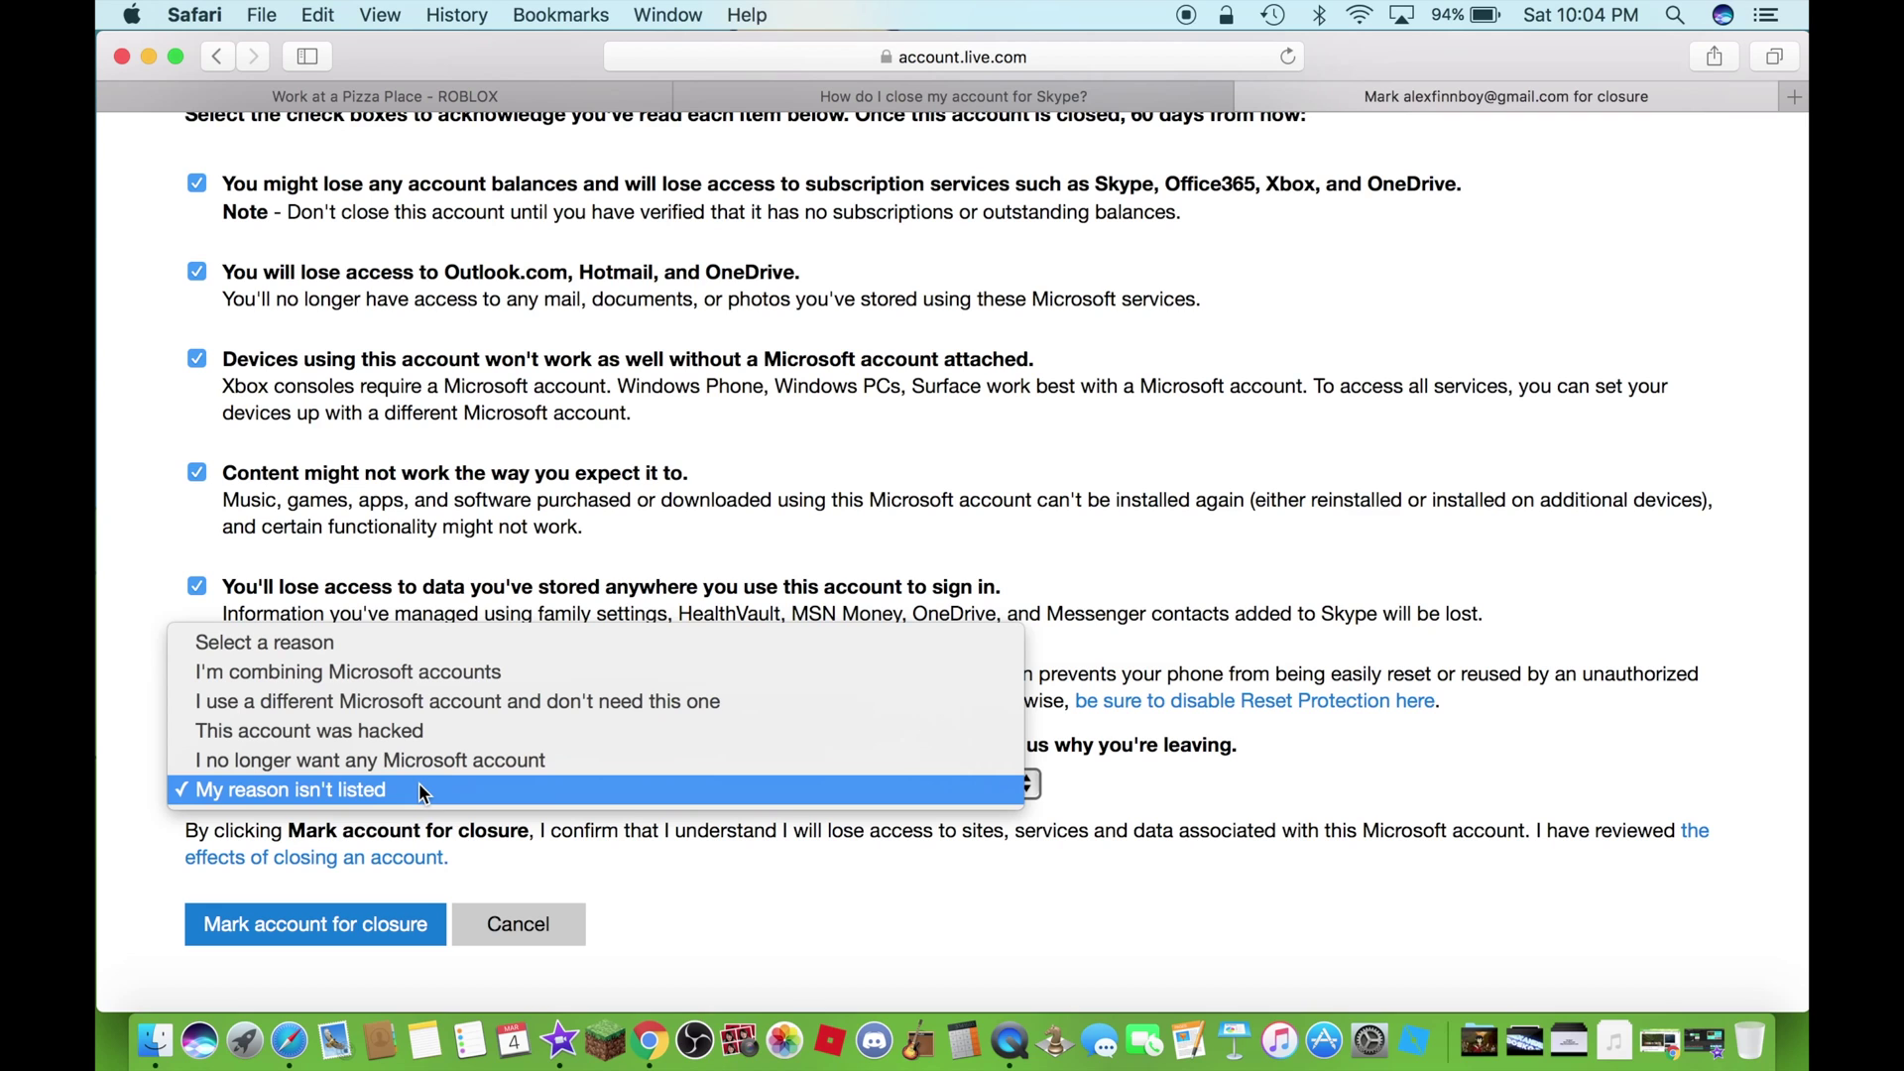
left_click(419, 791)
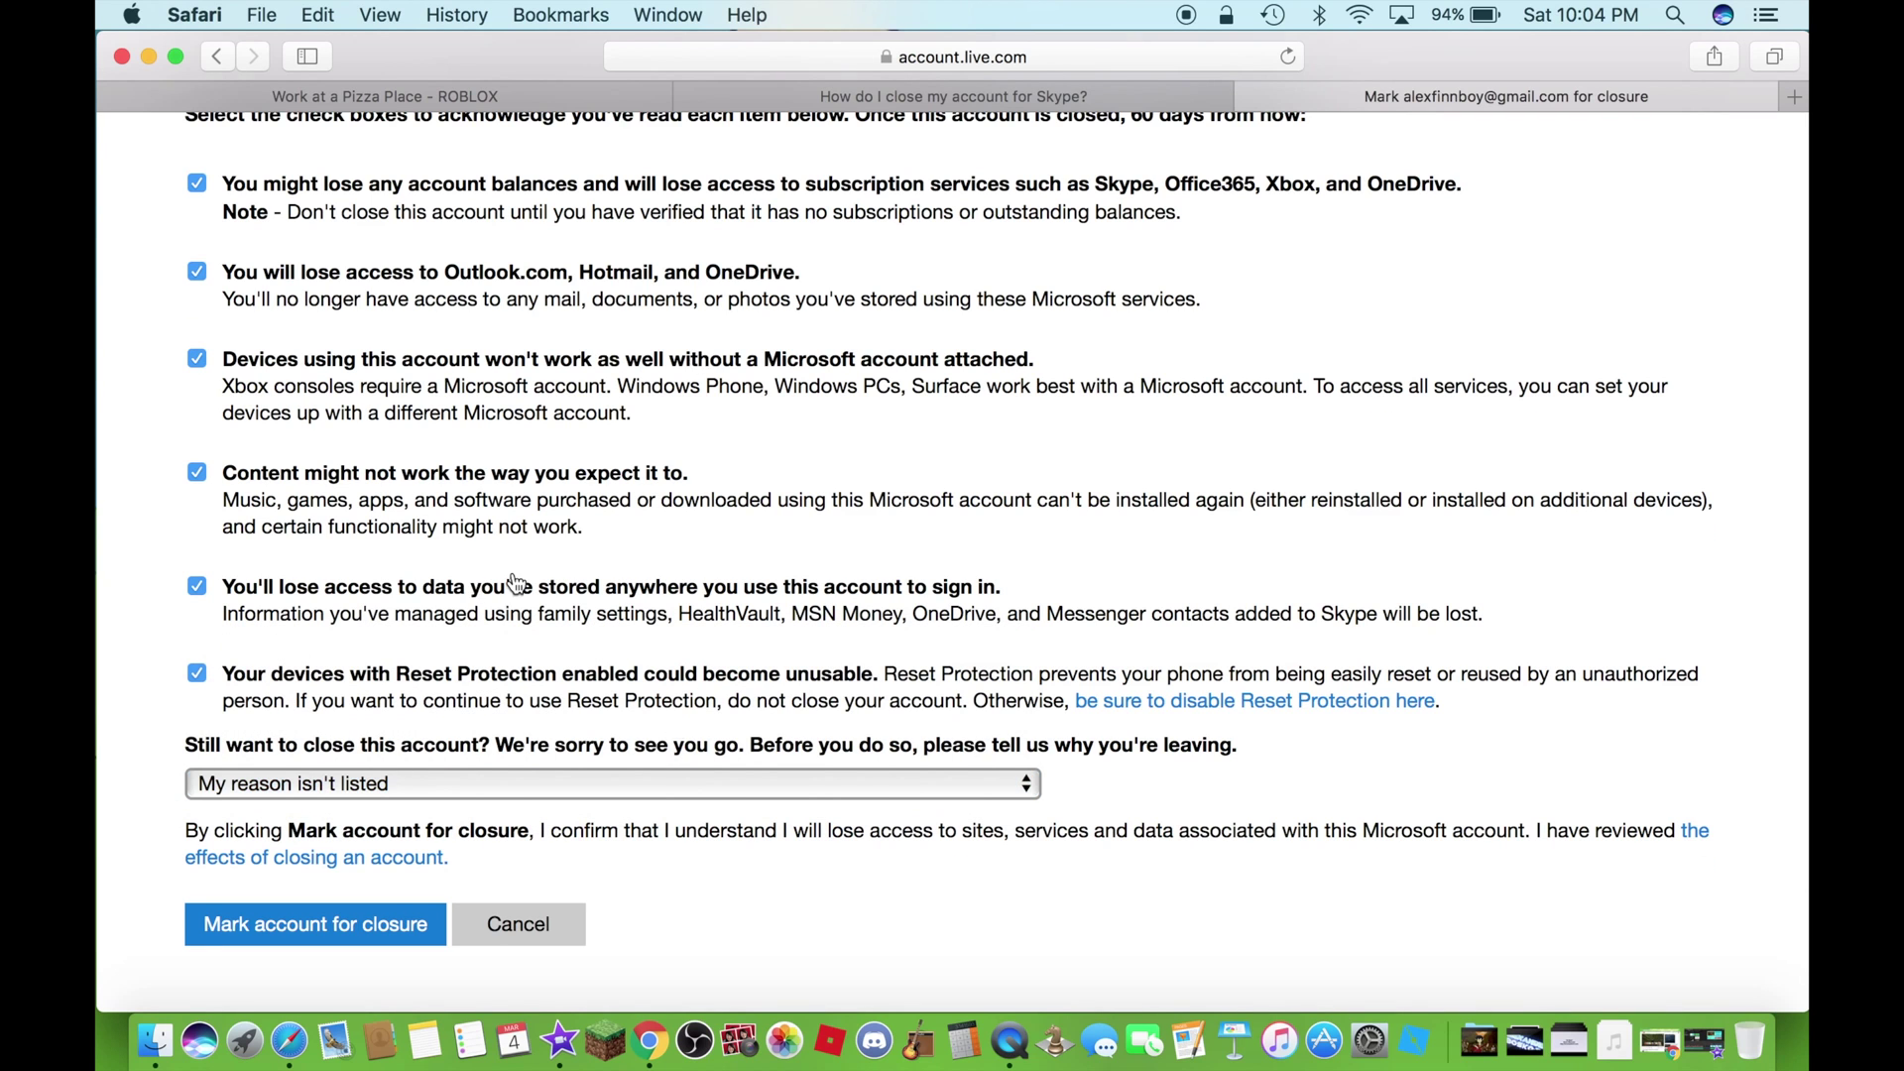
scroll(515, 585, "up", 5)
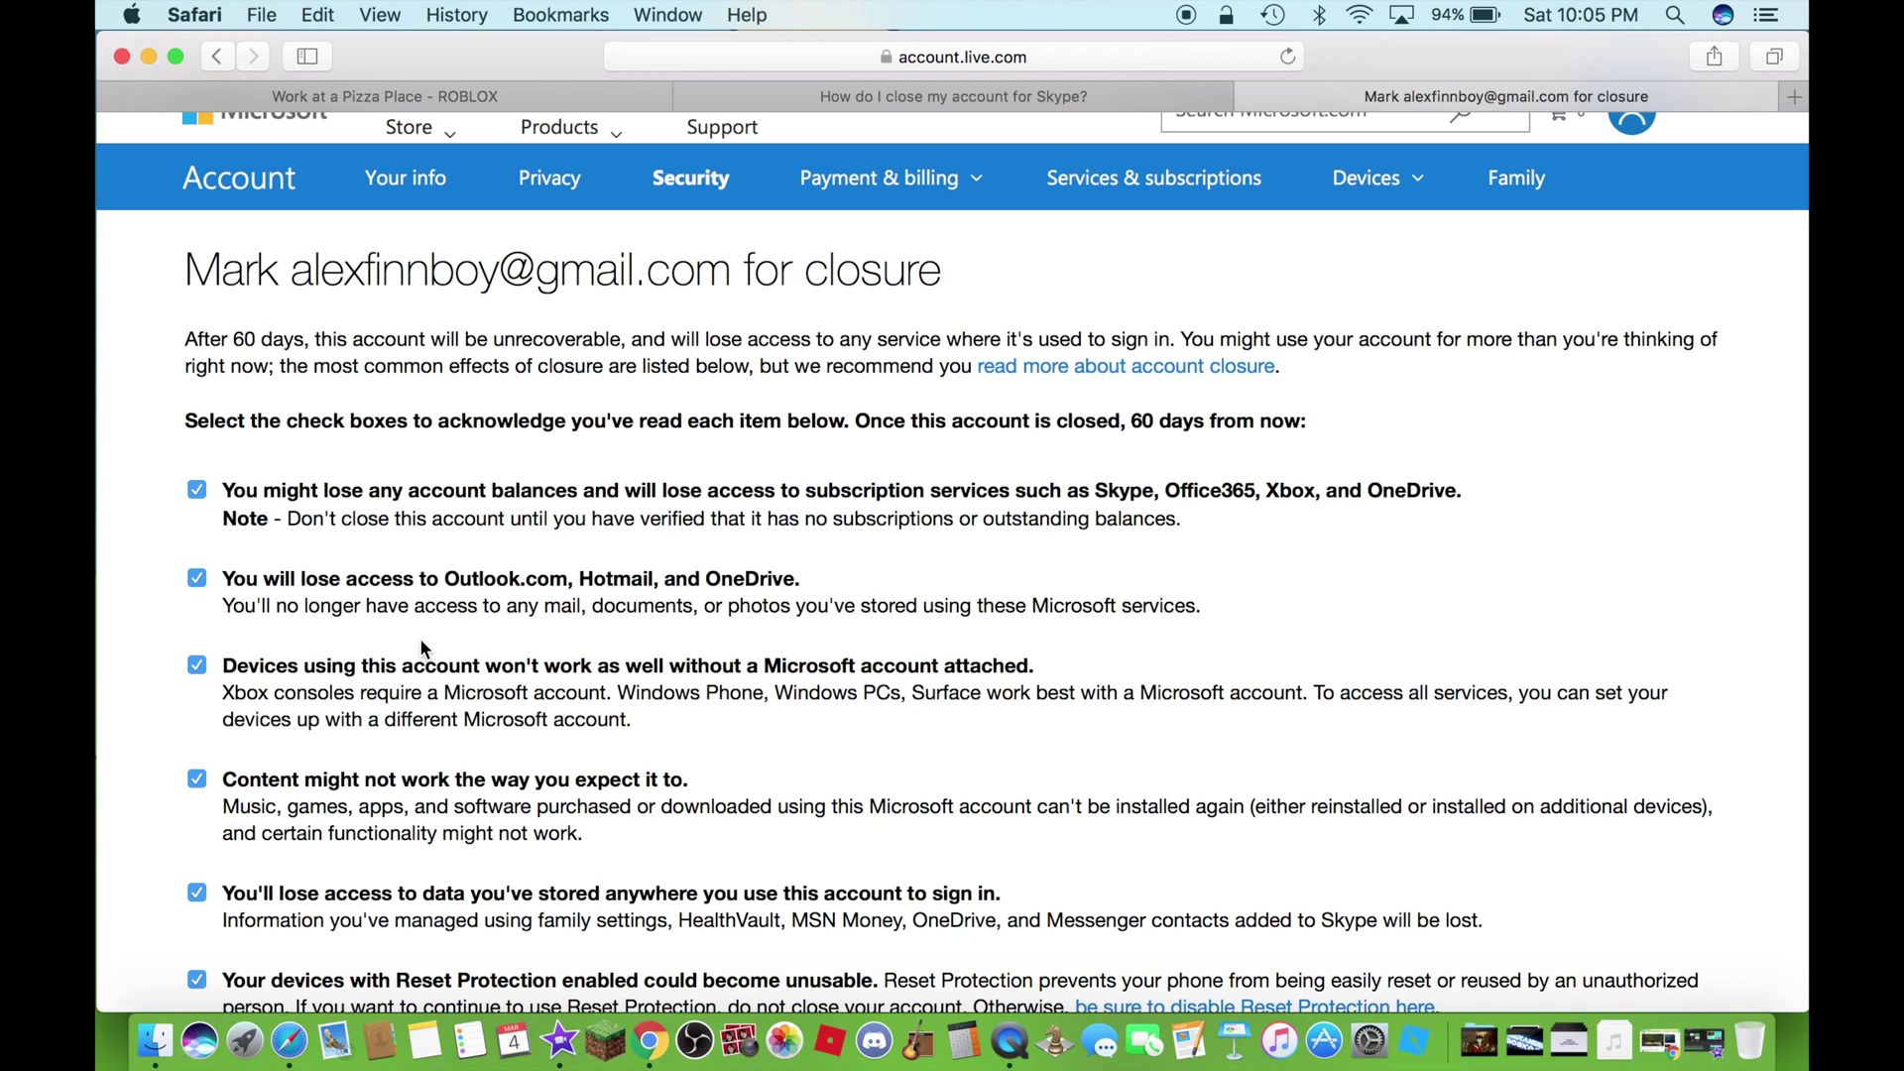
scroll(420, 641, "down", 5)
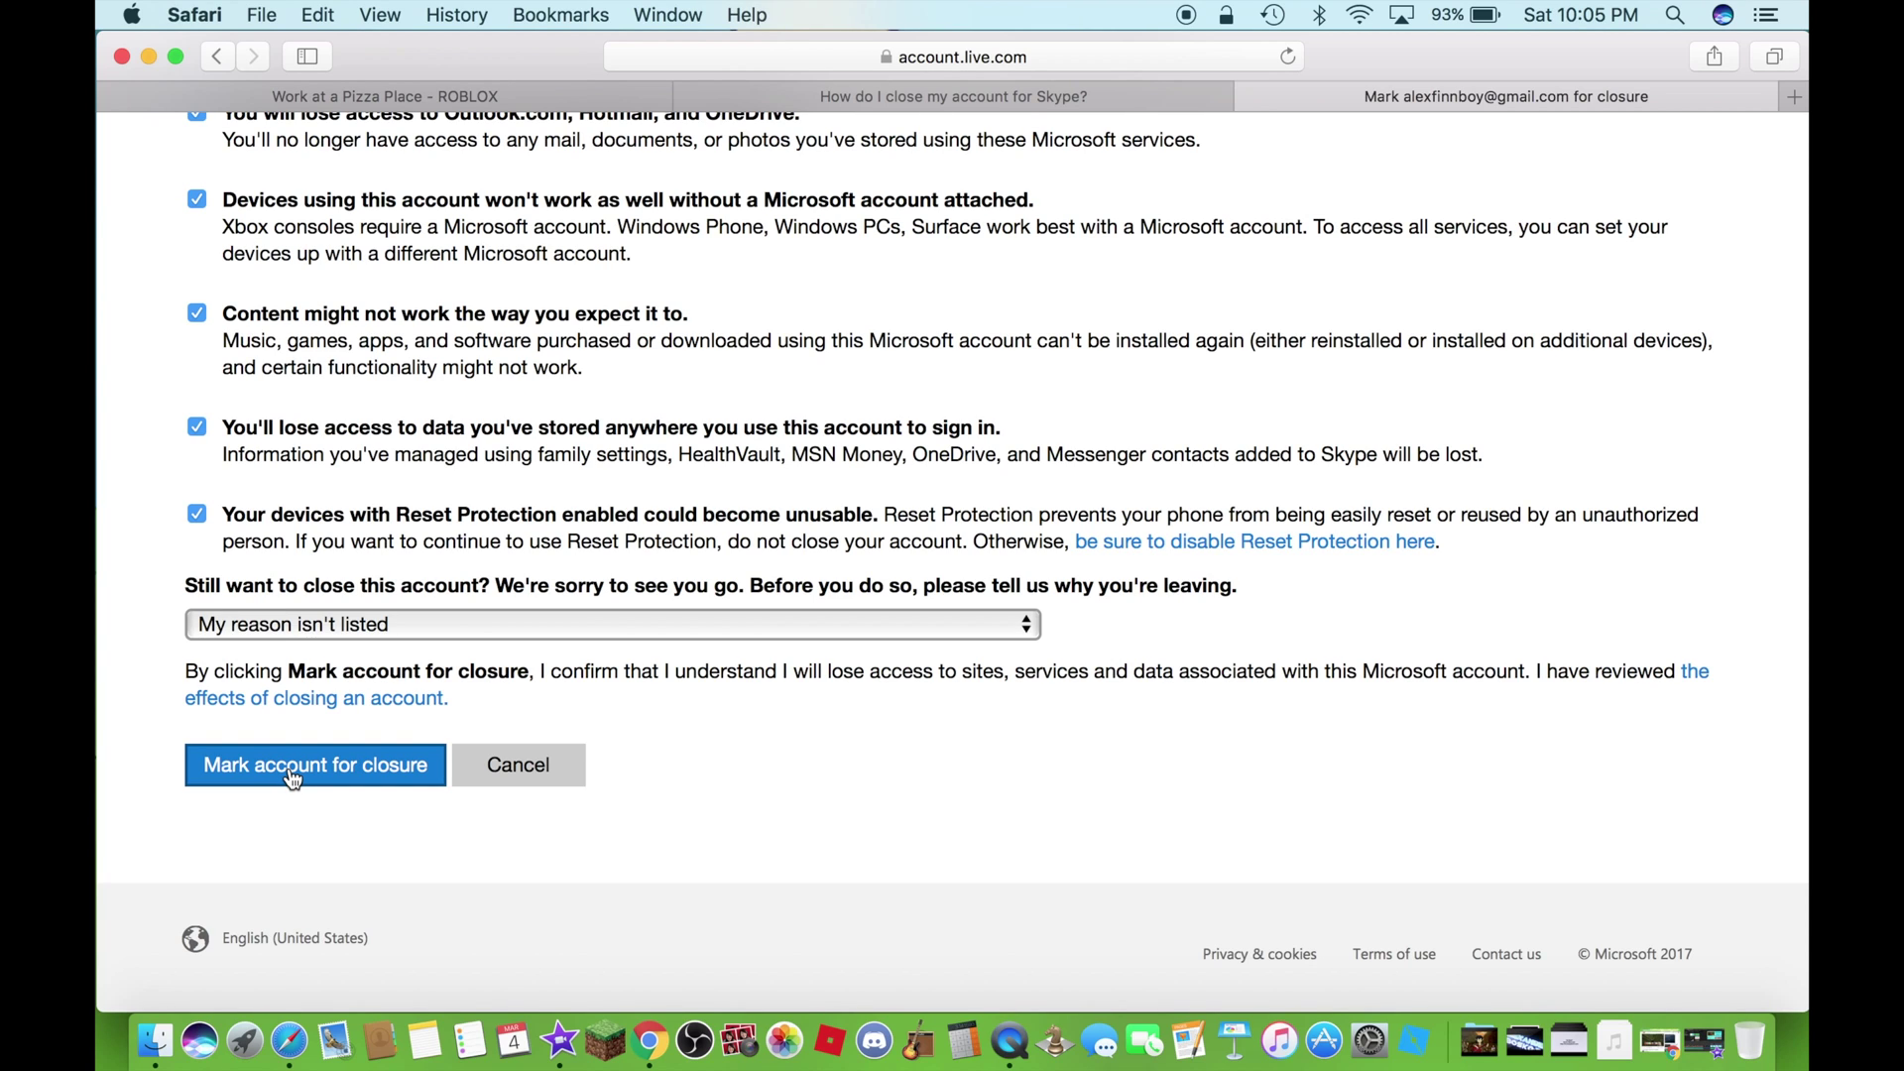
left_click(290, 771)
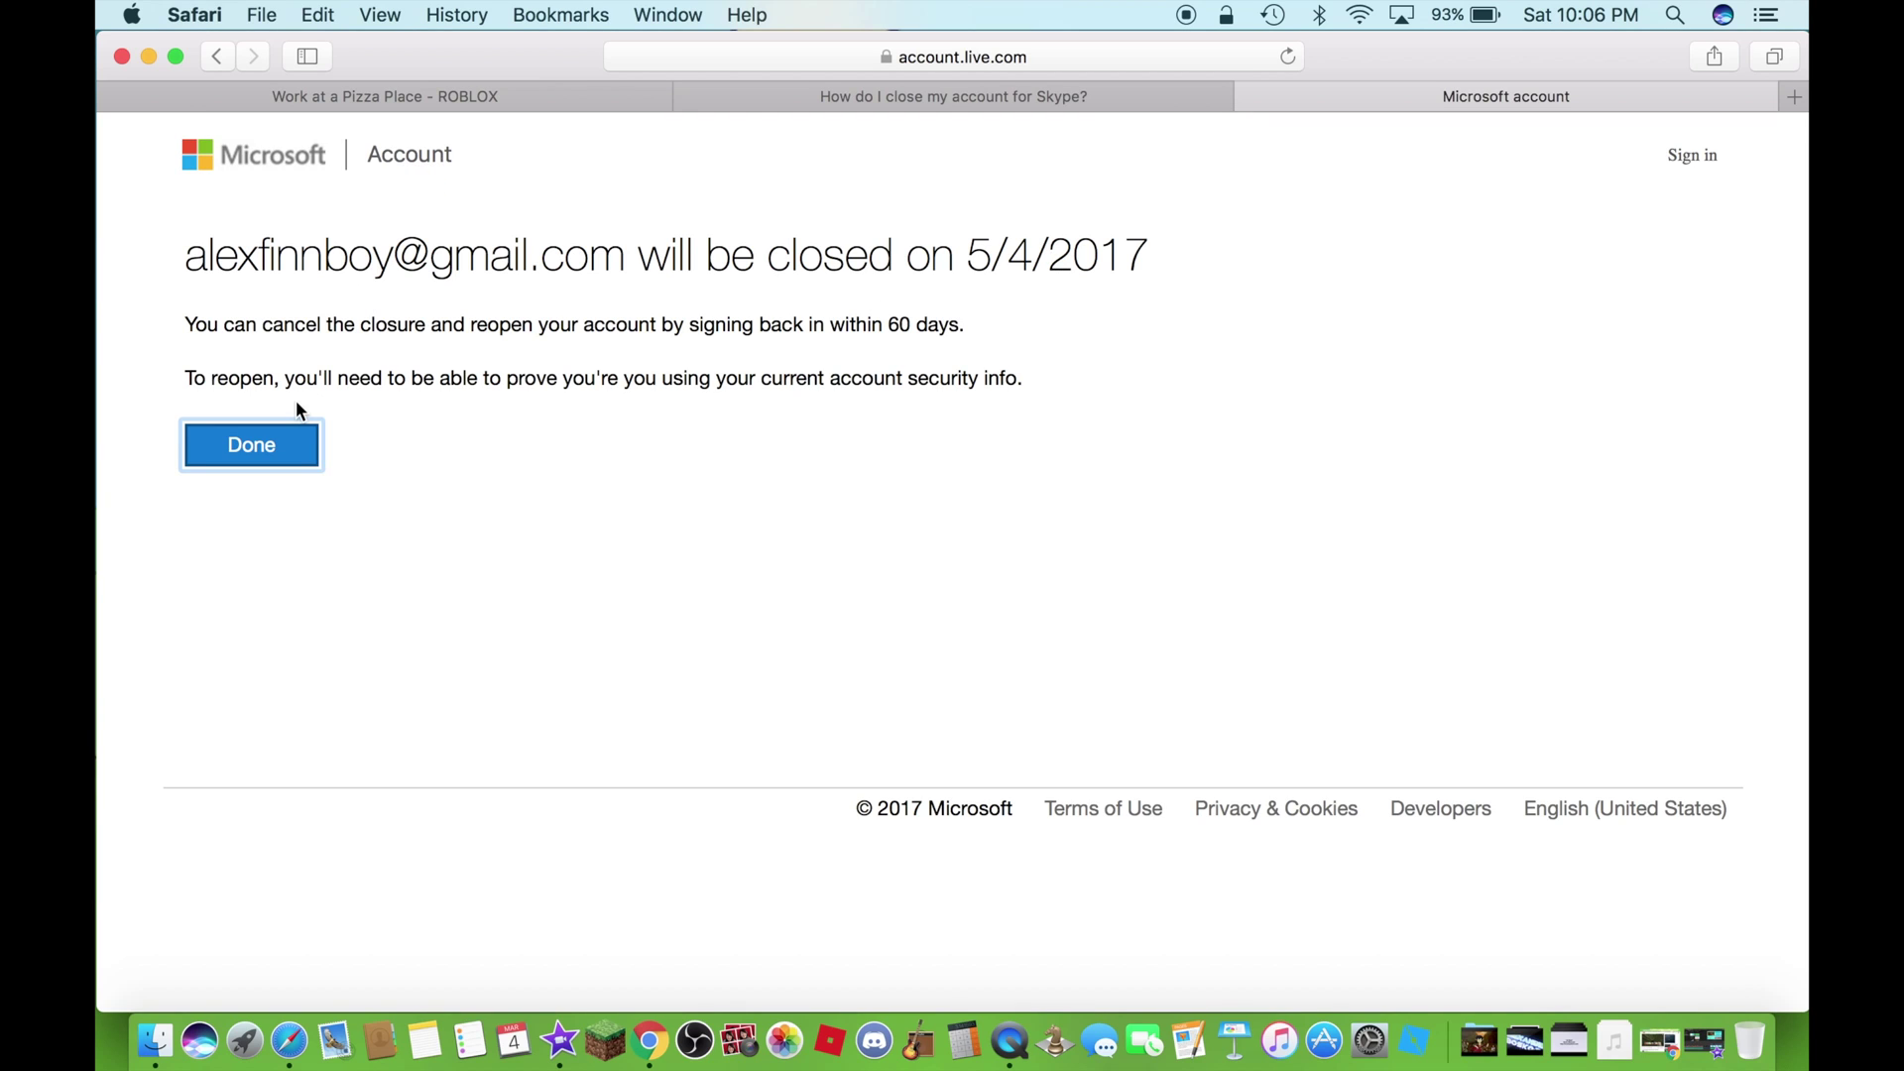
Step: Dismiss the confirmation that the account will close on 5/4/2017
left_click(277, 442)
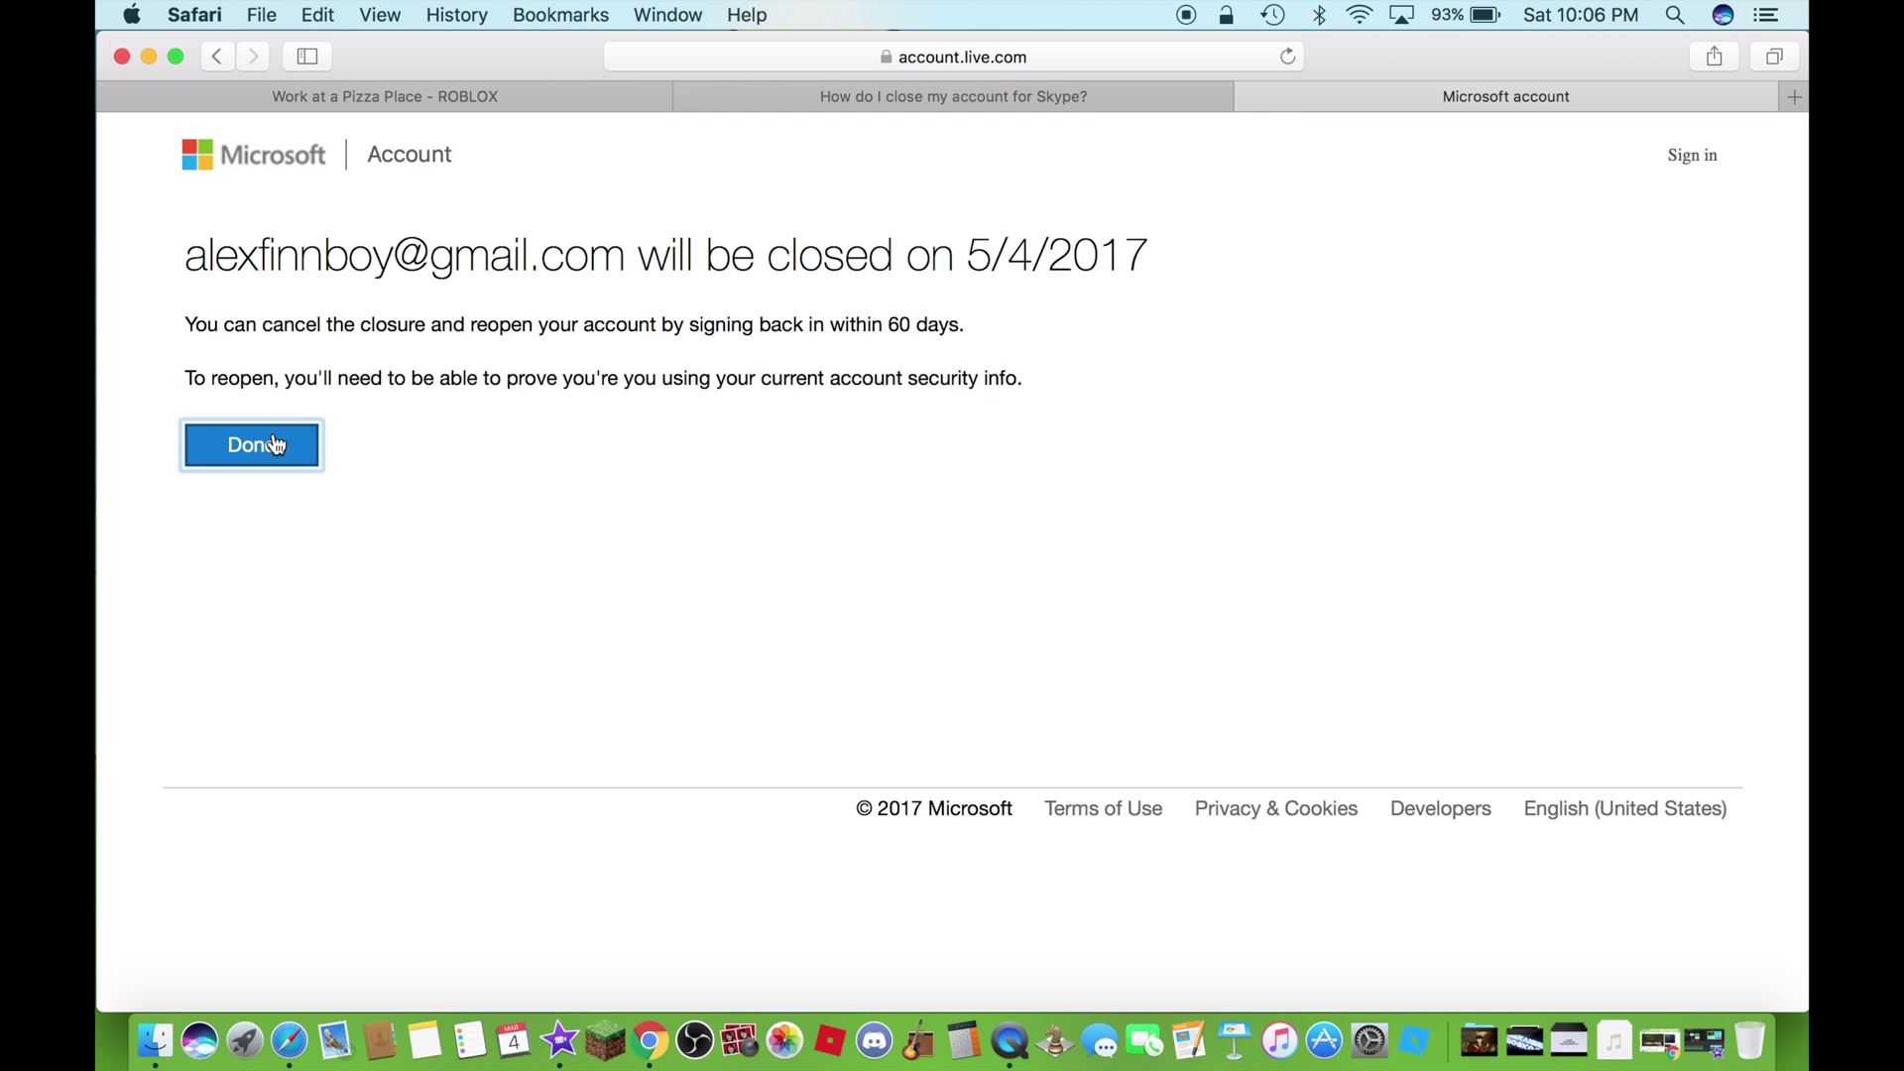